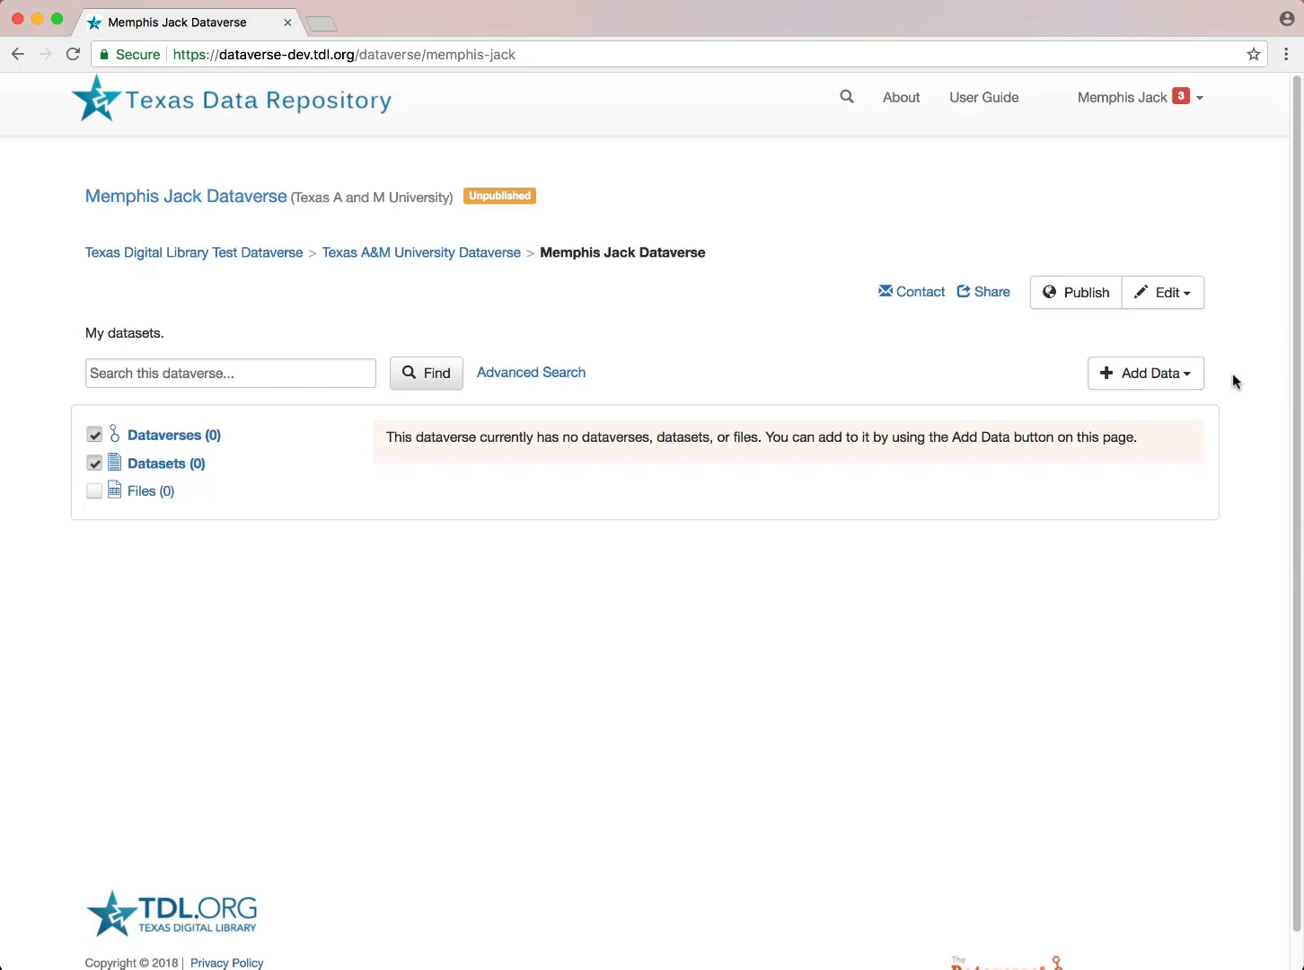
Start a new dataset and title it 'My Dataset Title'
click(1186, 375)
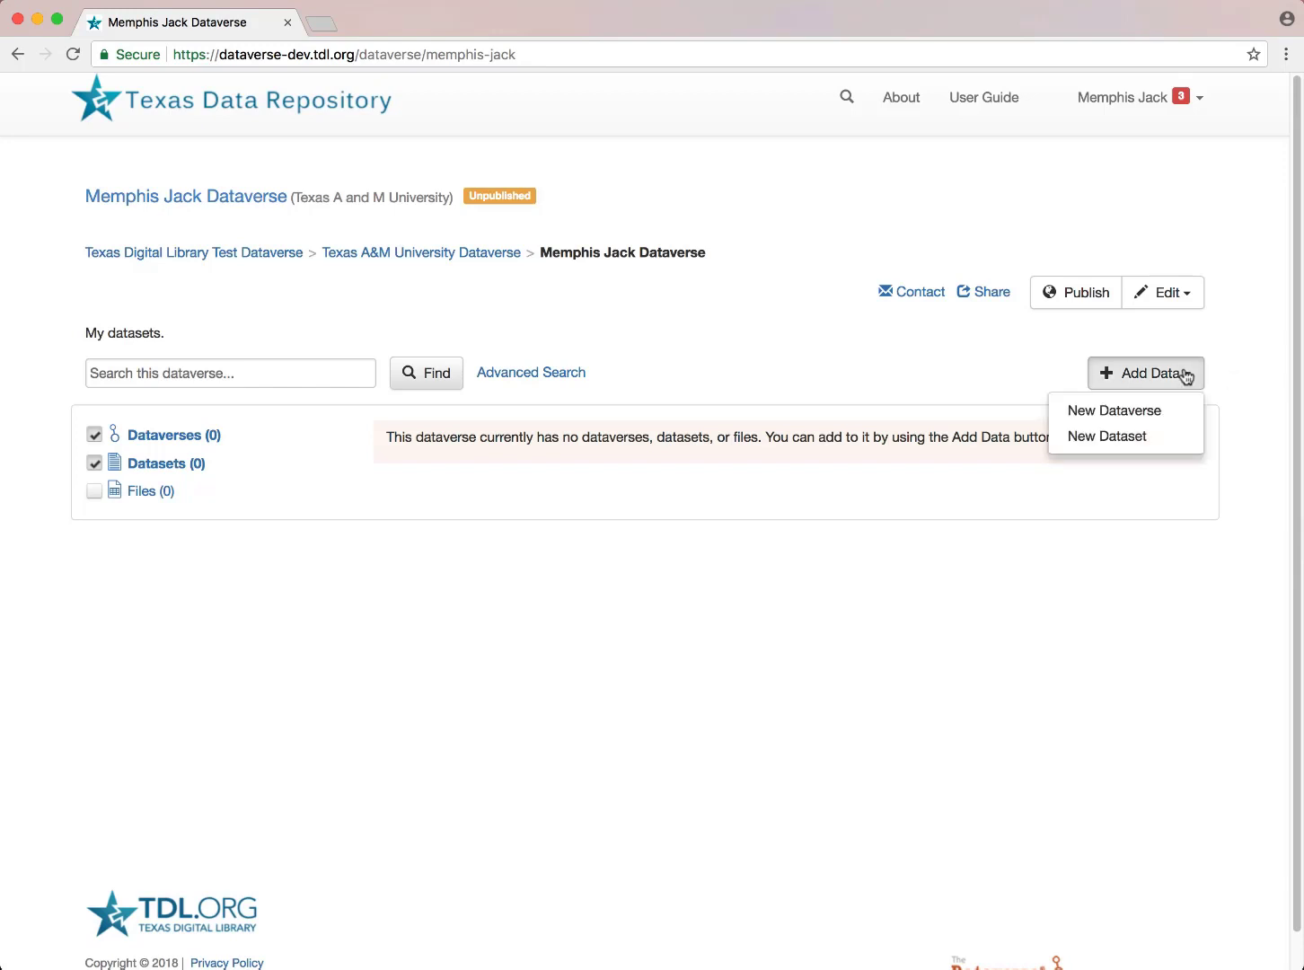
click(1141, 436)
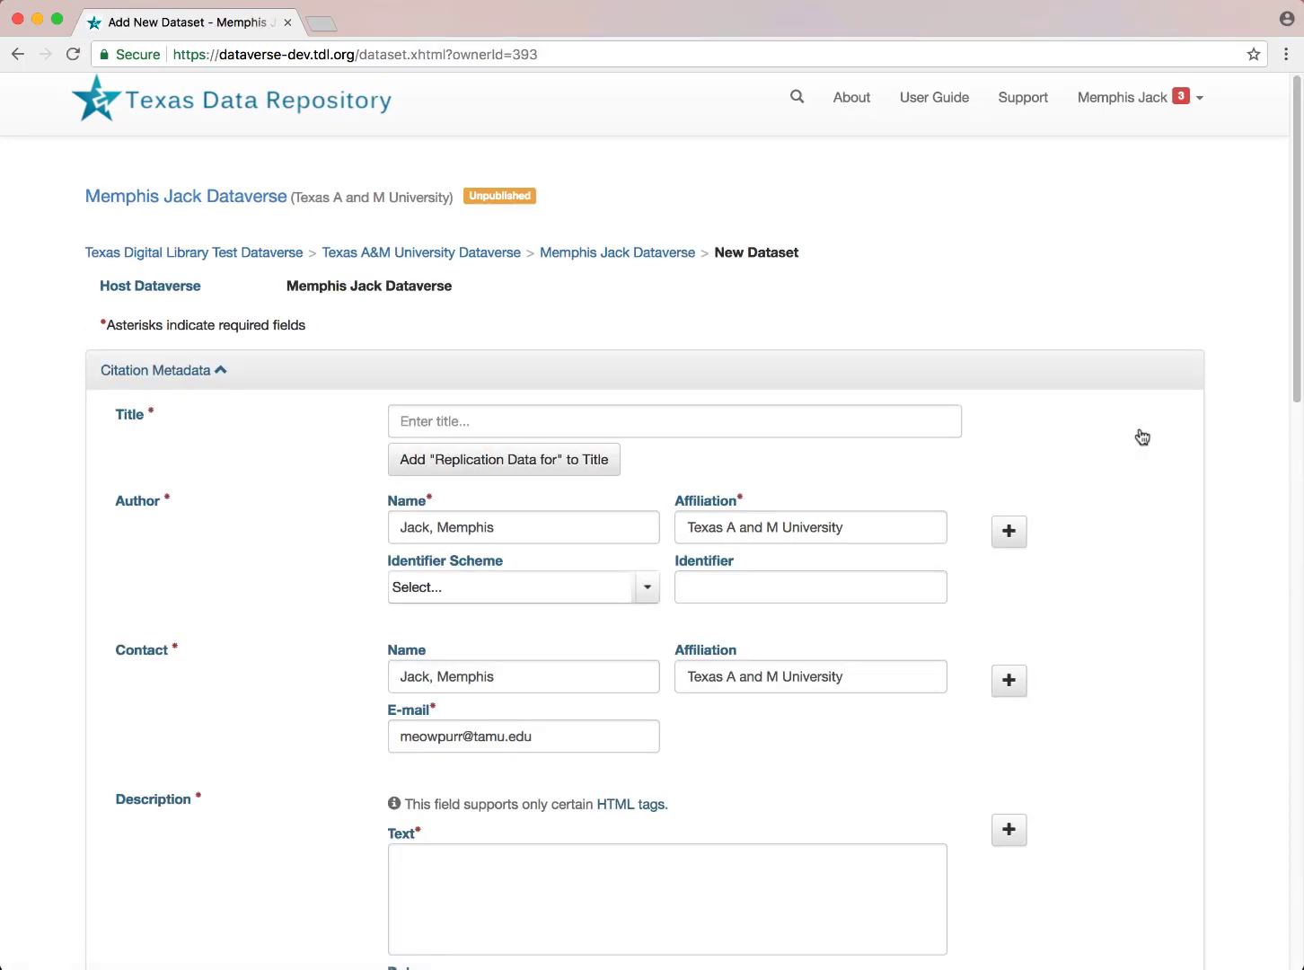
click(935, 421)
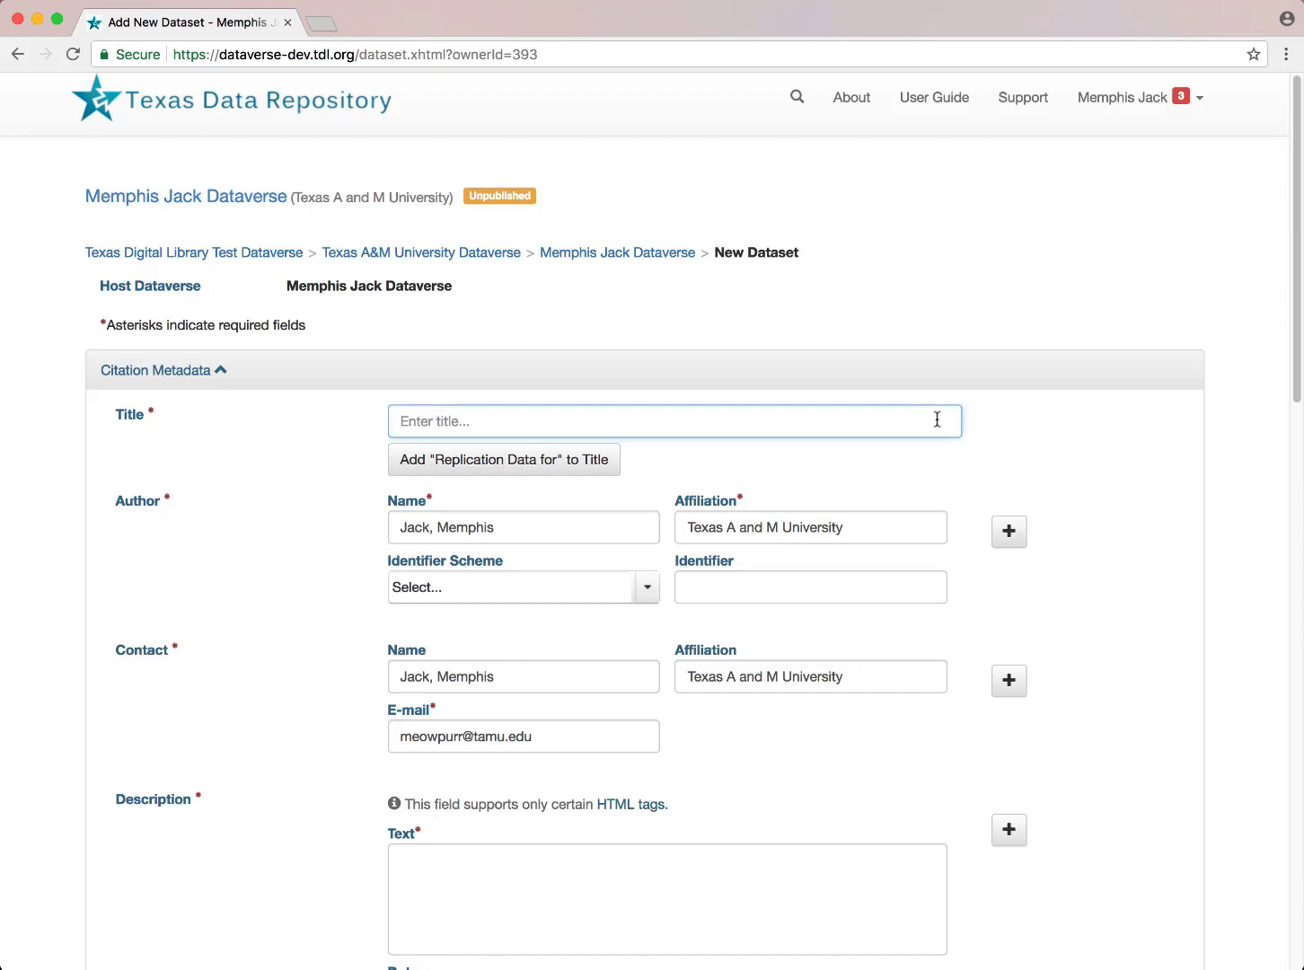
text(My Dataset Title)
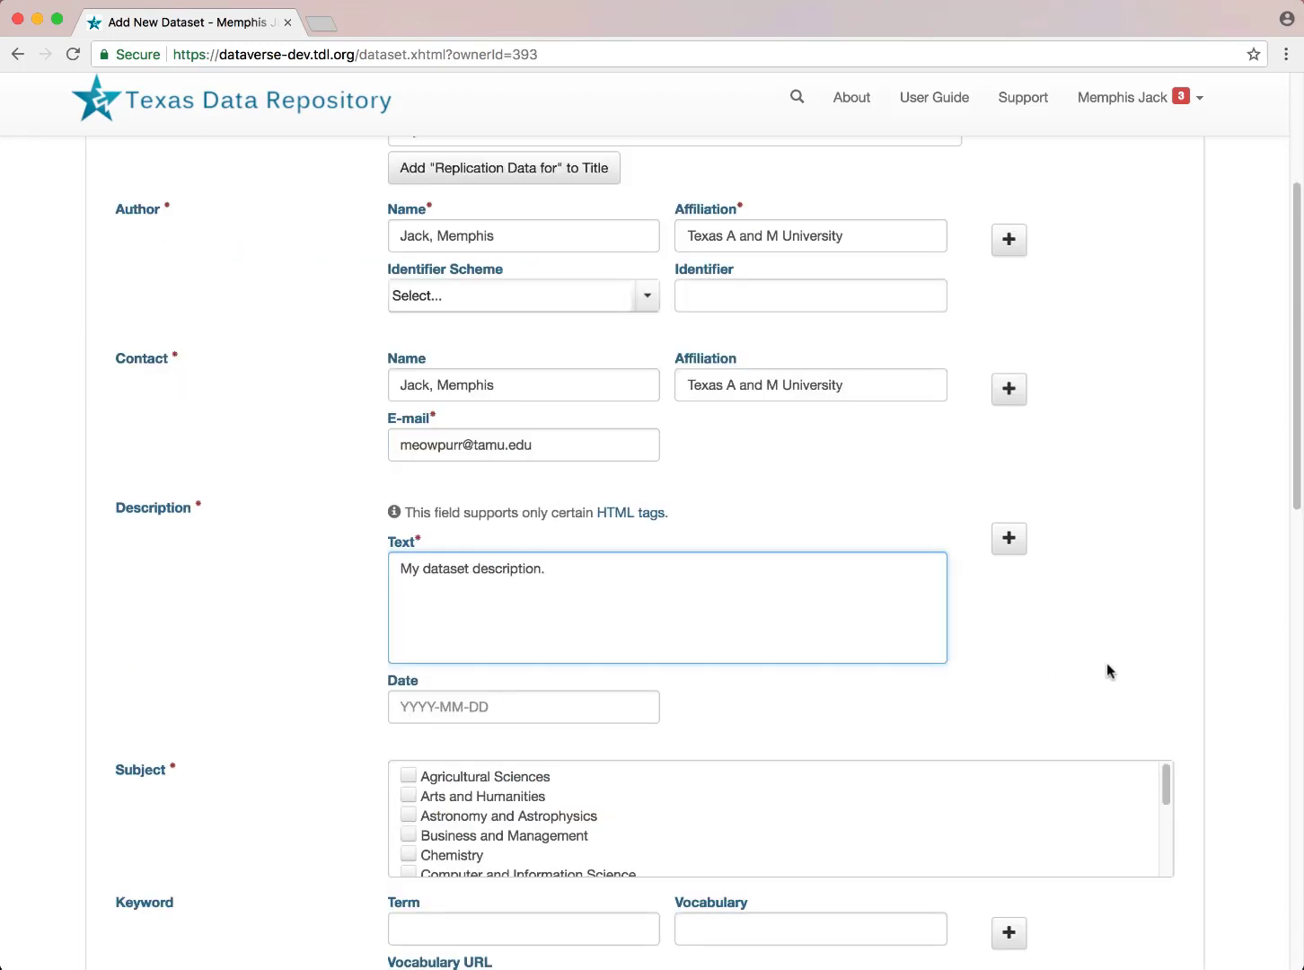
Tick Arts and Humanities as the subject and scroll down to the Files section
scroll(1106, 664, down, 1)
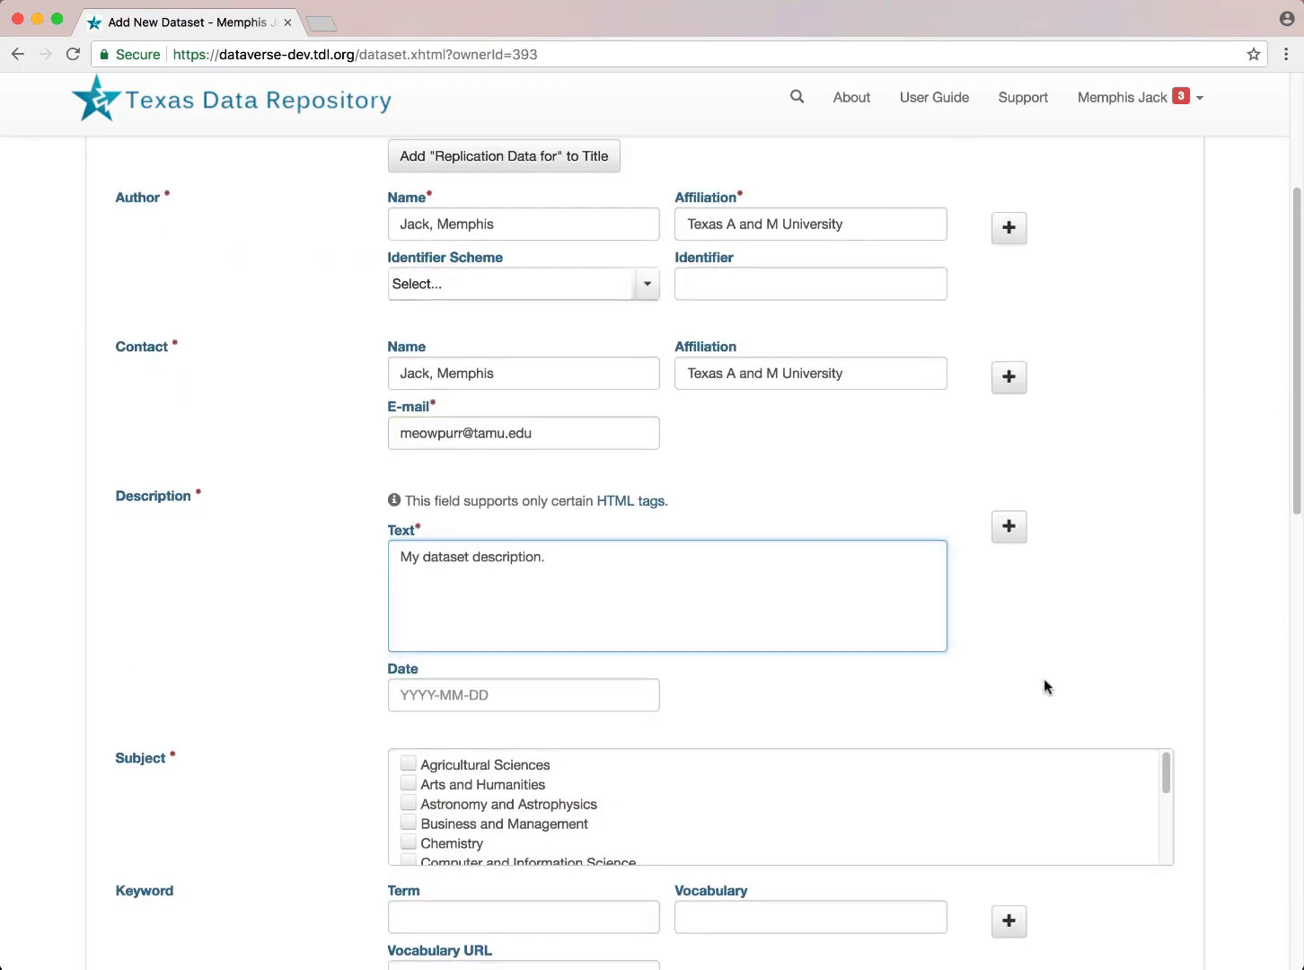
click(407, 782)
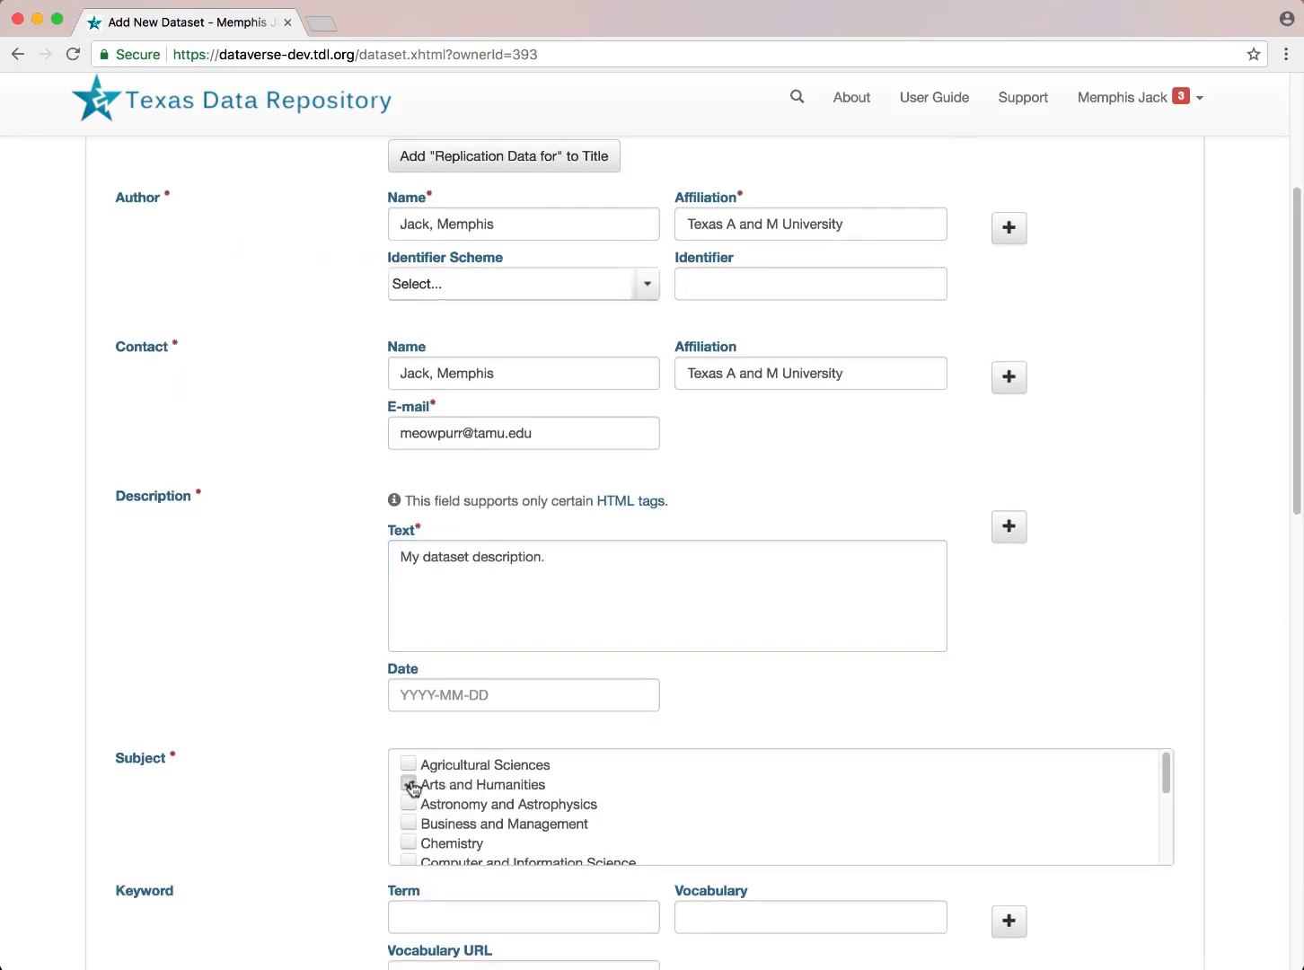
drag(1162, 782, 1163, 851)
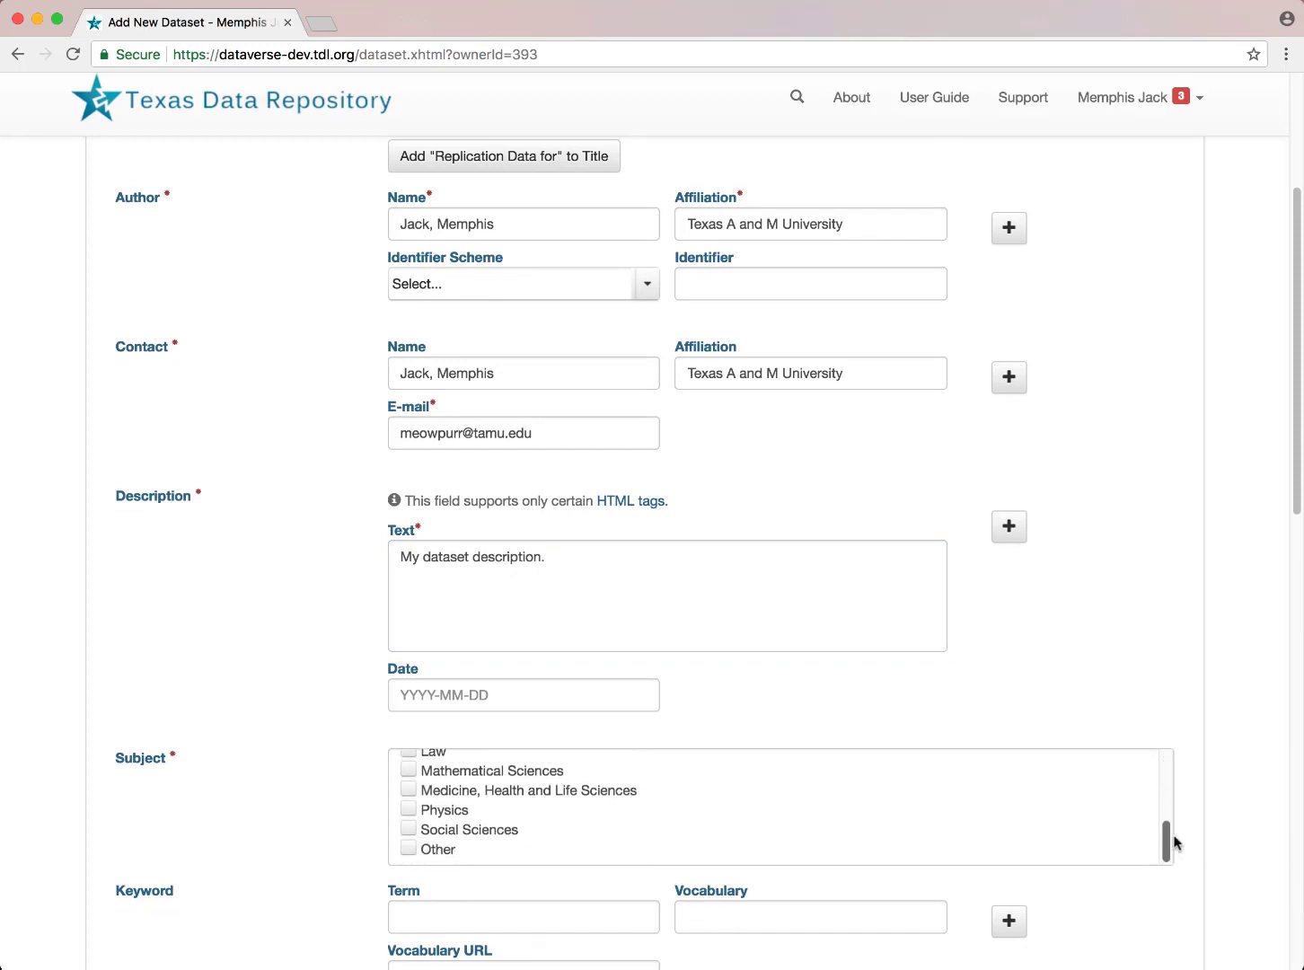
scroll(1204, 827, down, 1)
scroll(1204, 826, down, 4)
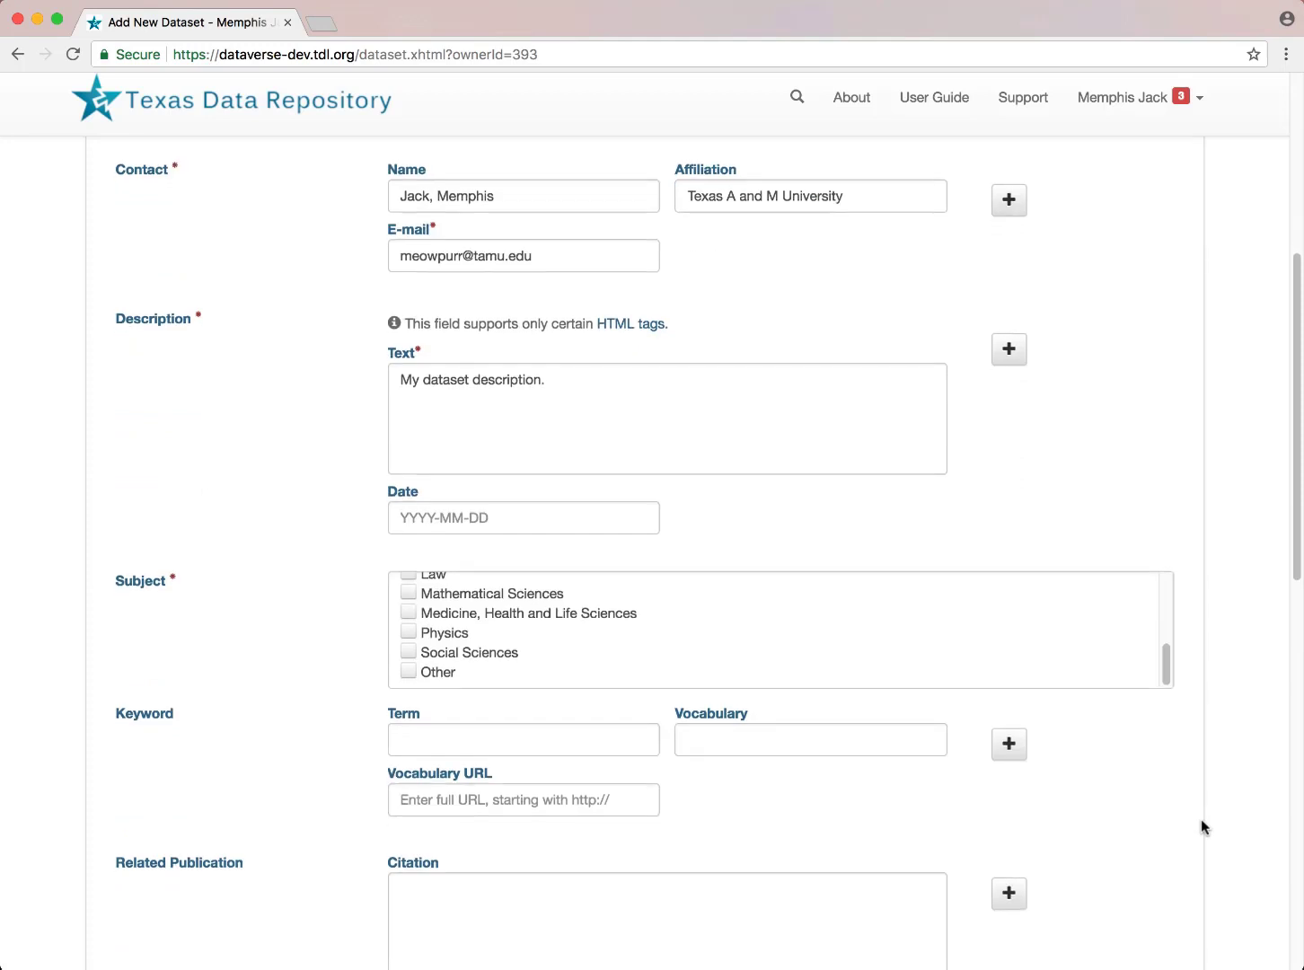
scroll(1202, 818, down, 1)
scroll(1200, 818, down, 6)
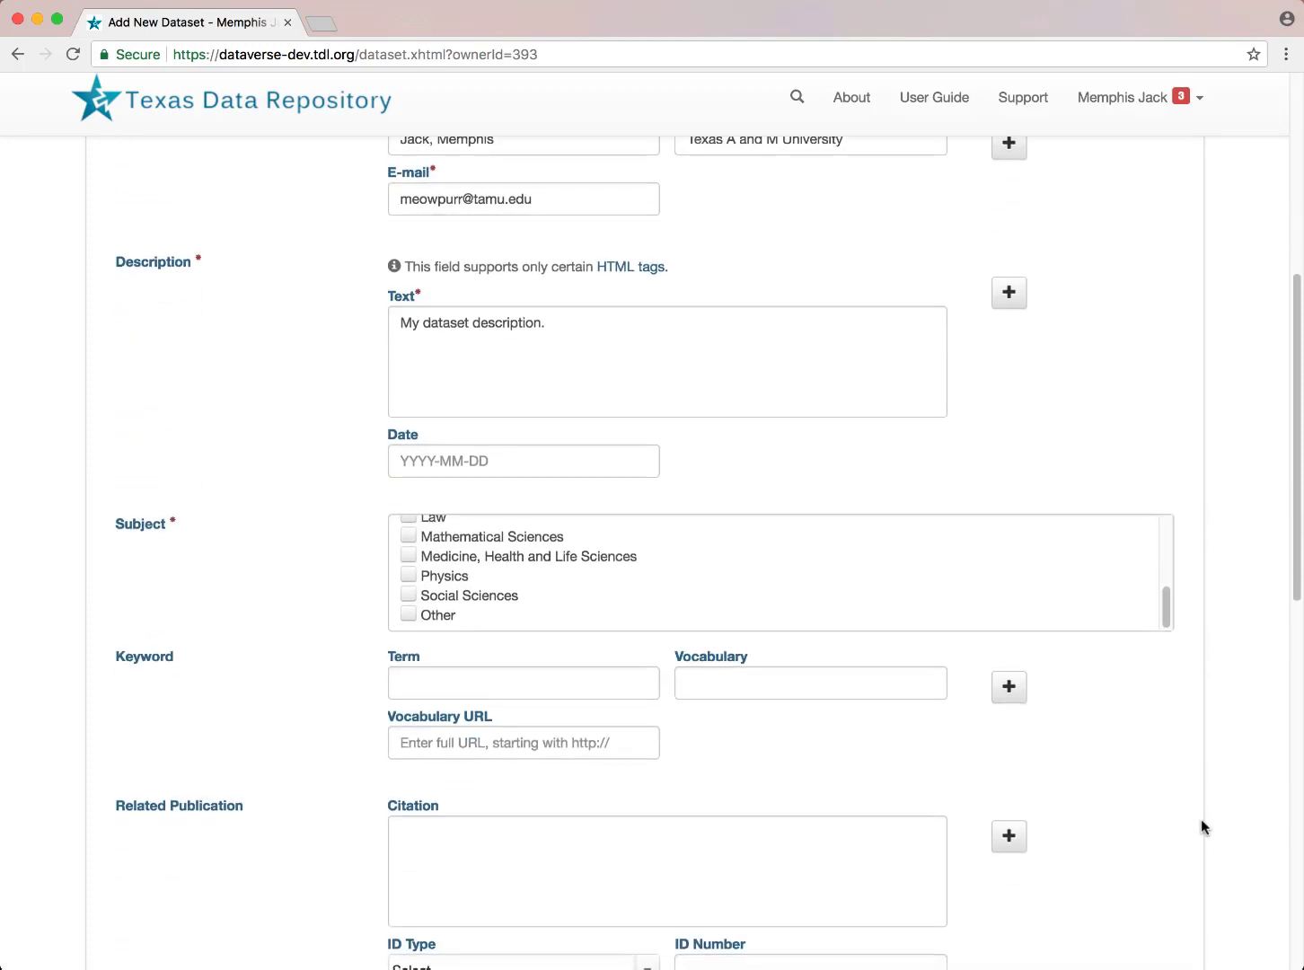
scroll(1200, 818, down, 1)
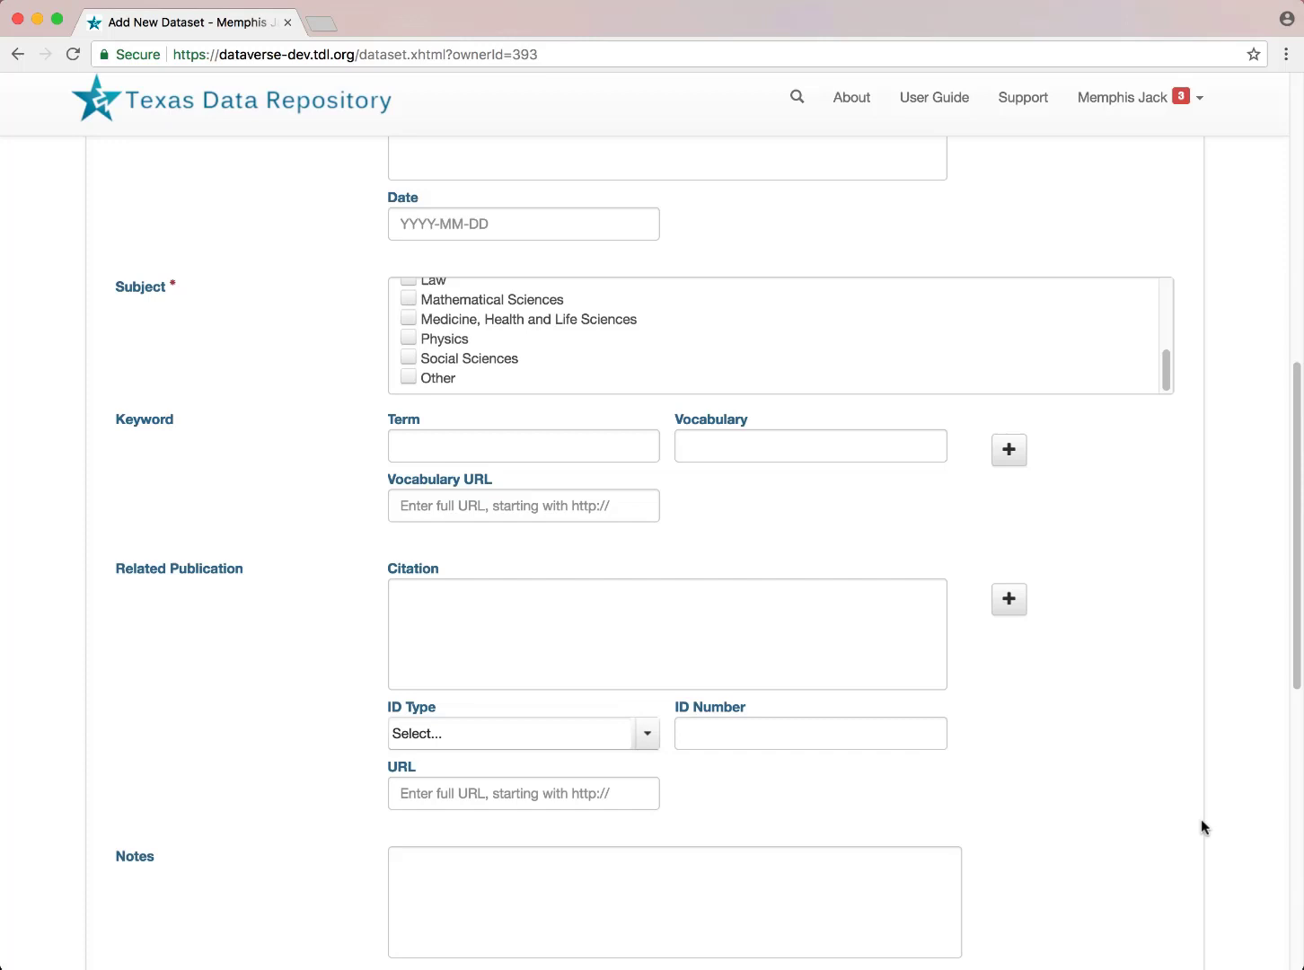
scroll(1203, 826, down, 1)
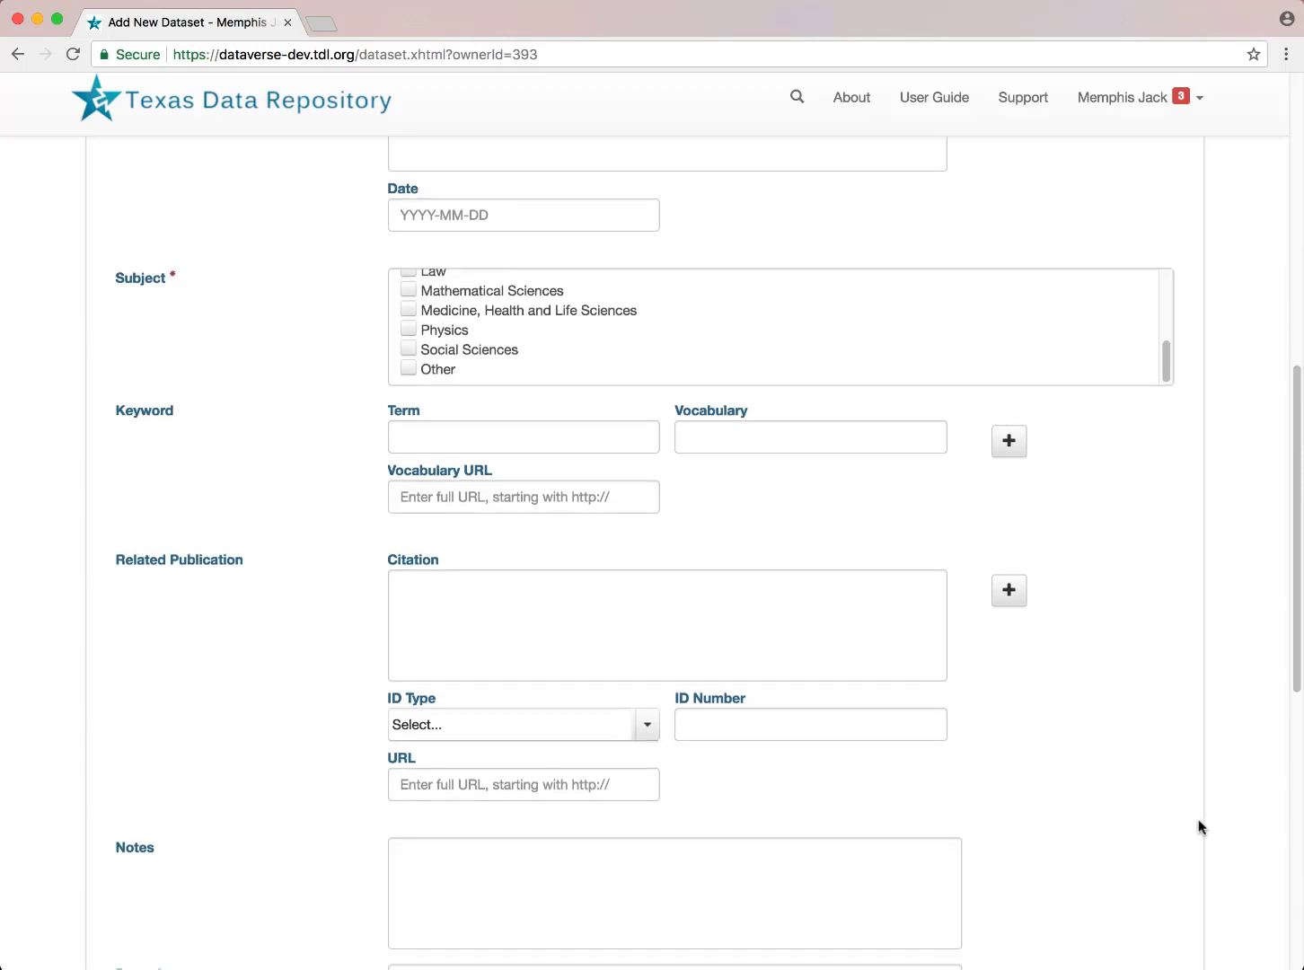
scroll(1201, 826, down, 3)
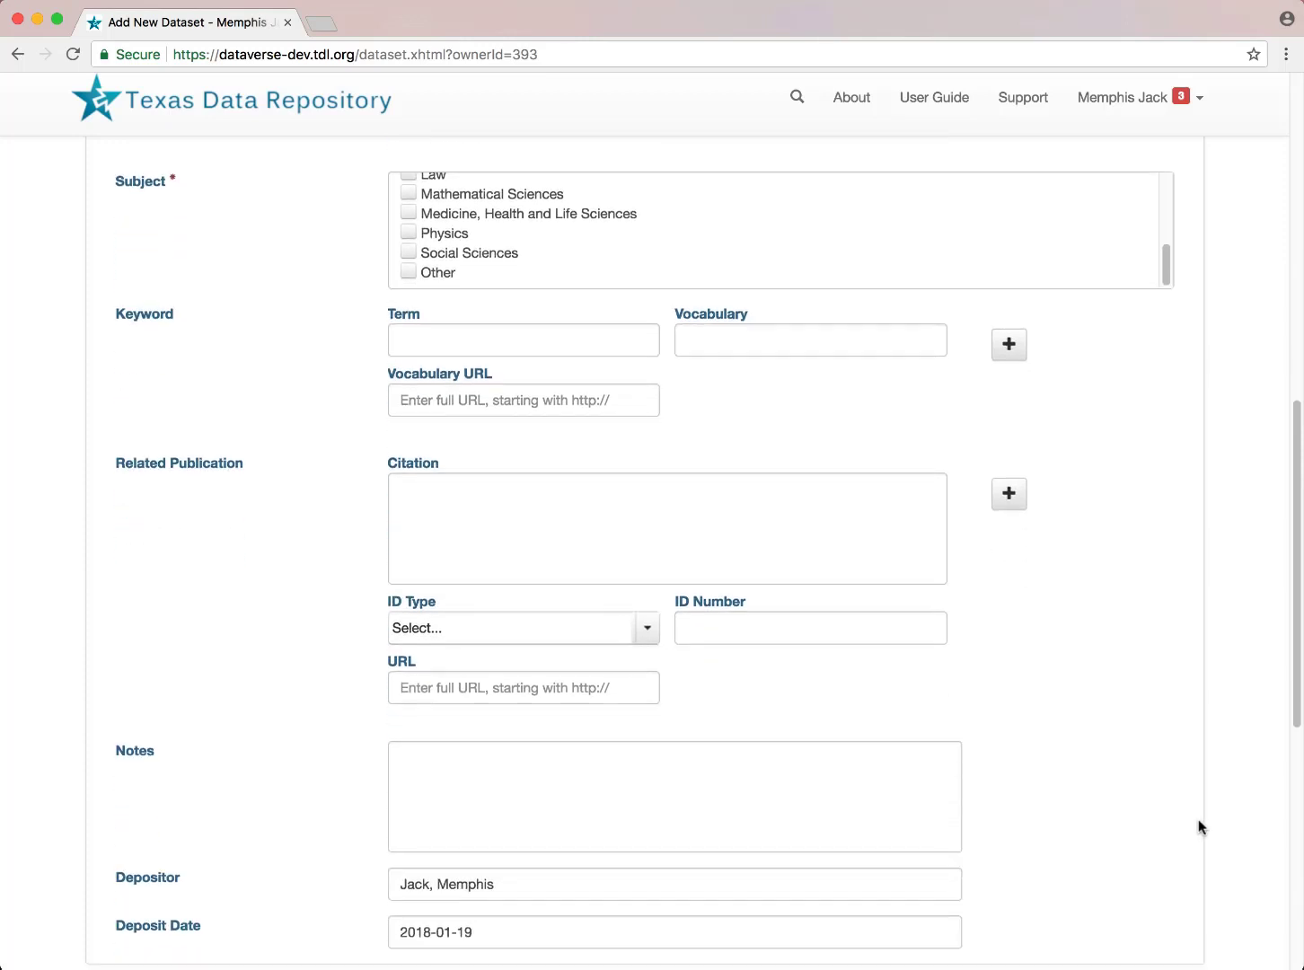
scroll(1201, 826, down, 4)
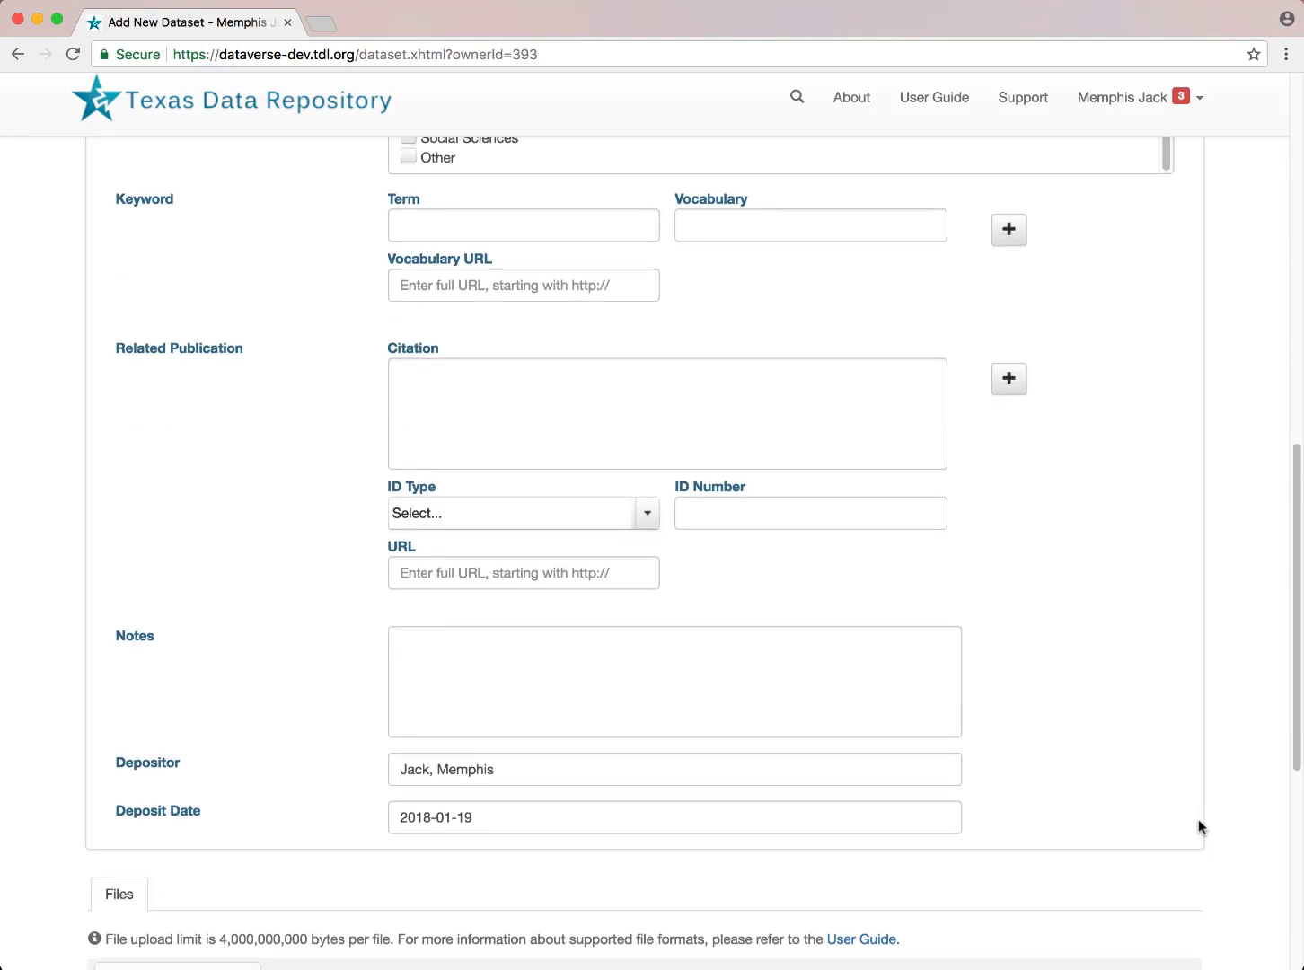
scroll(1201, 826, down, 5)
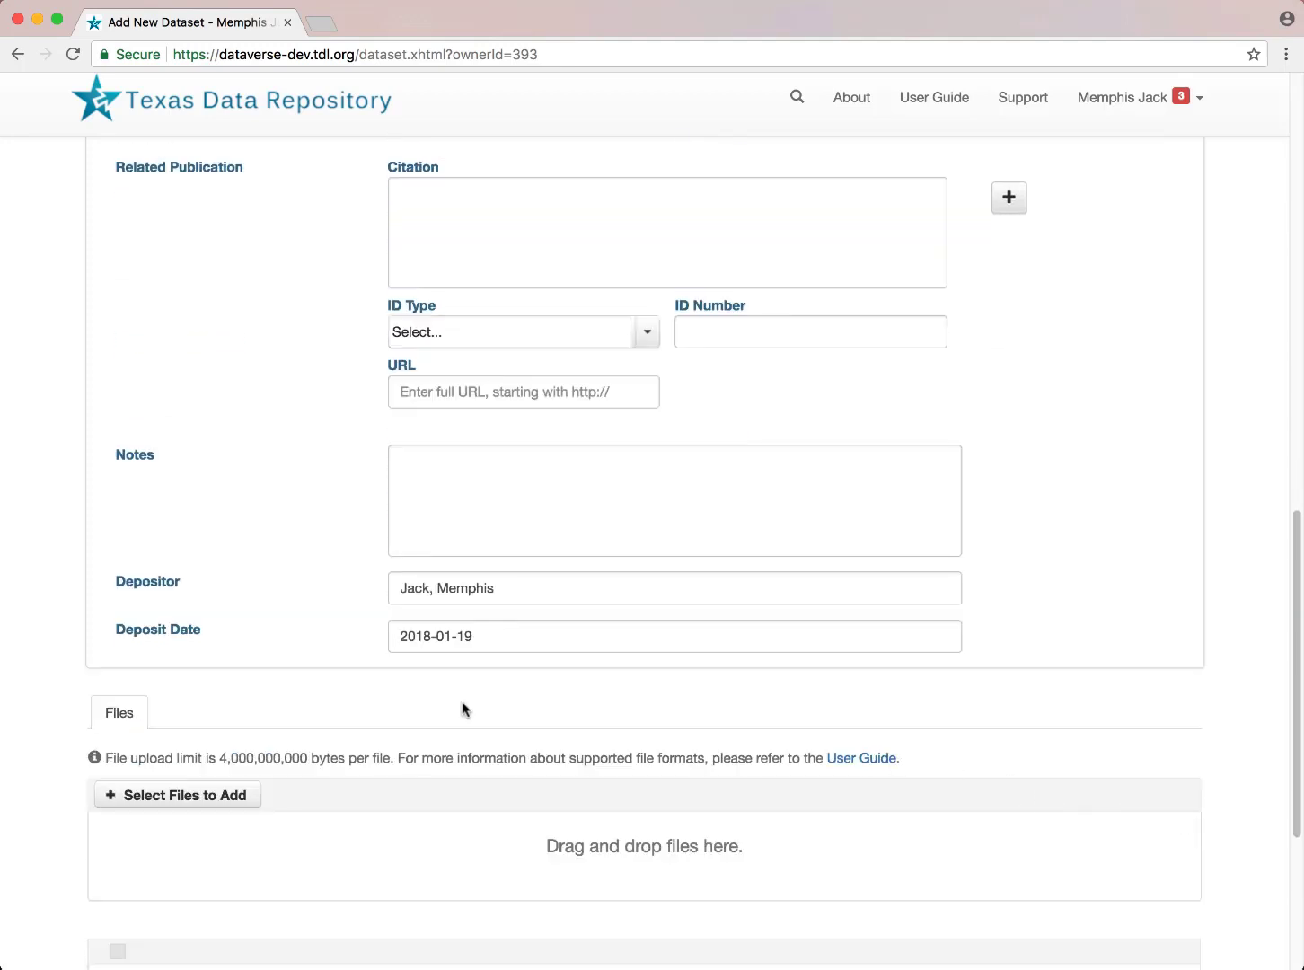
Upload tl_2014_17179_roads.zip, my-tabular-data-file.csv and REAME.txt from the my-dataset folder
click(222, 795)
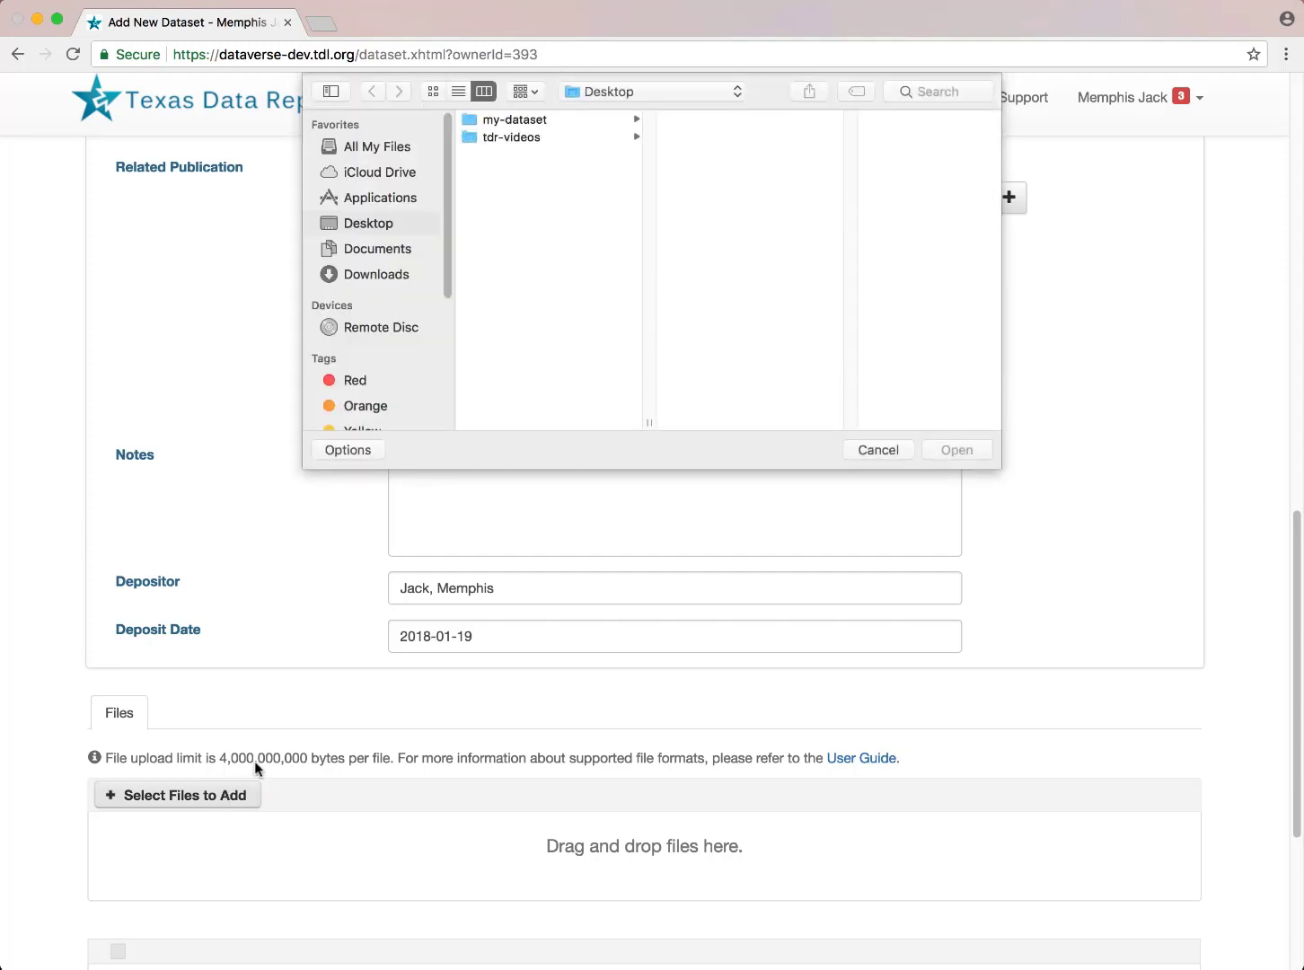
click(523, 128)
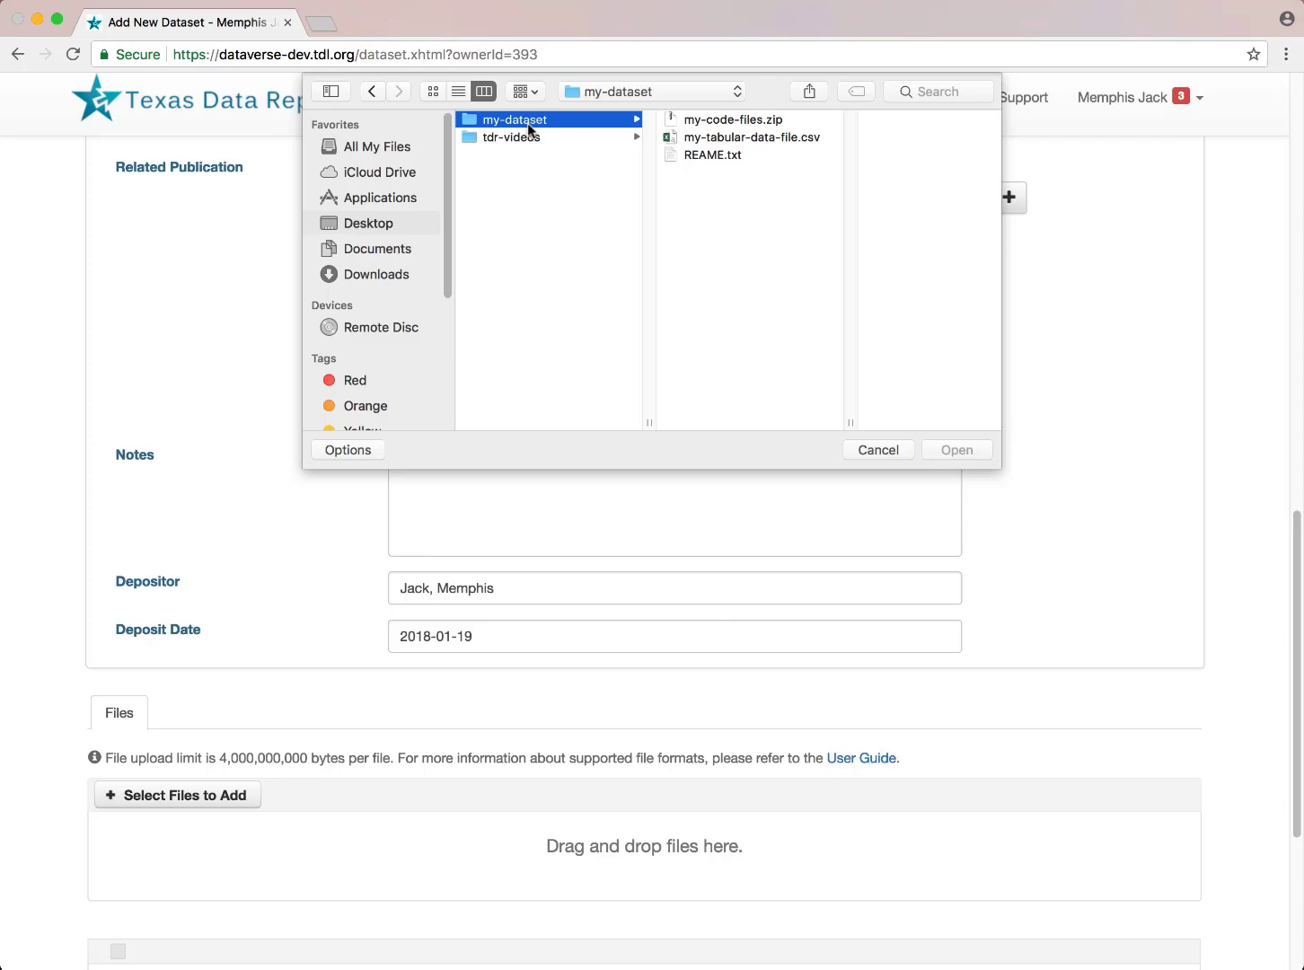
click(674, 140)
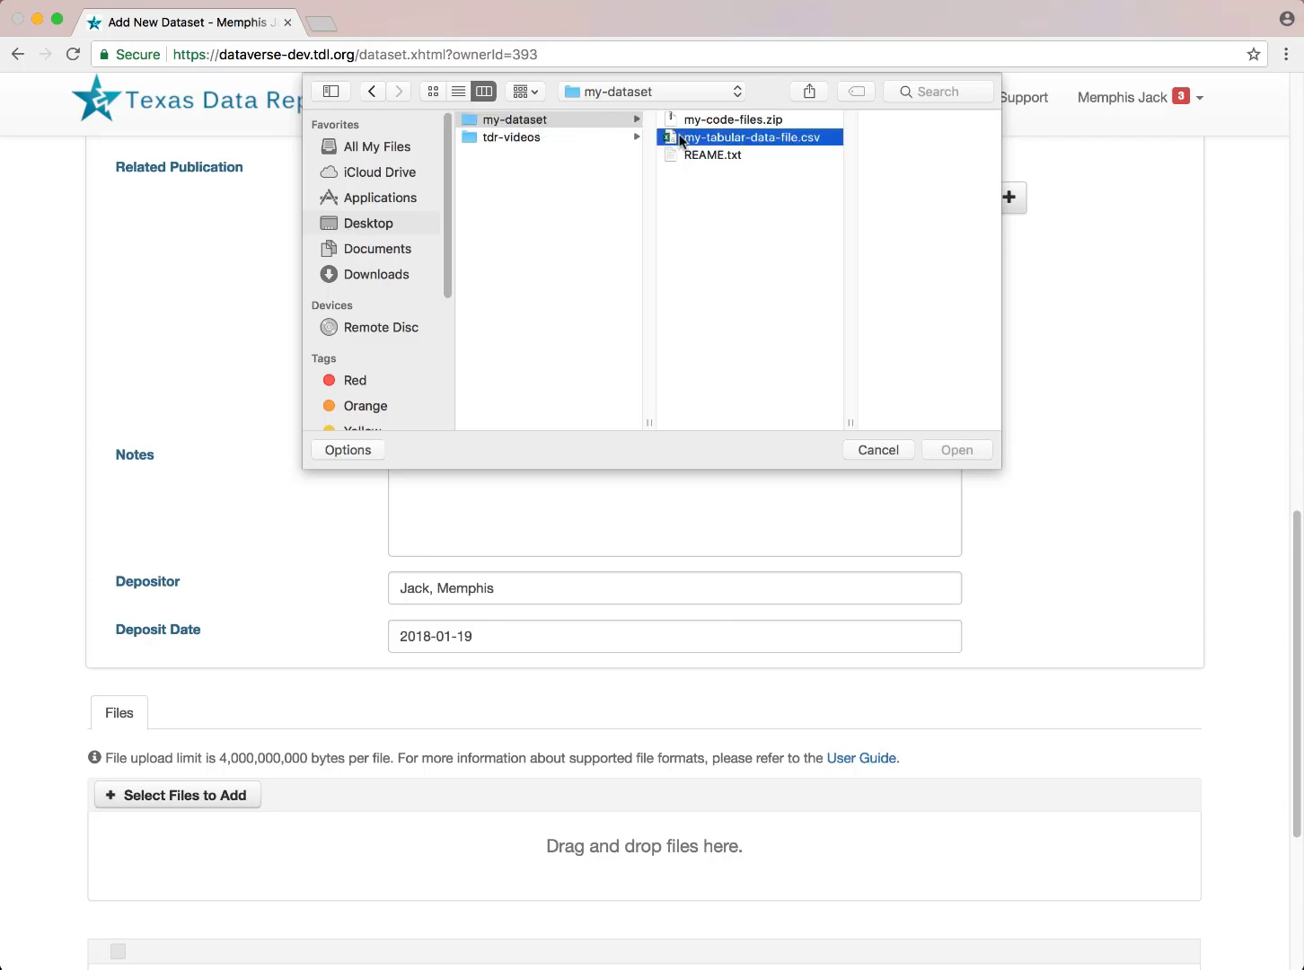
click(666, 123)
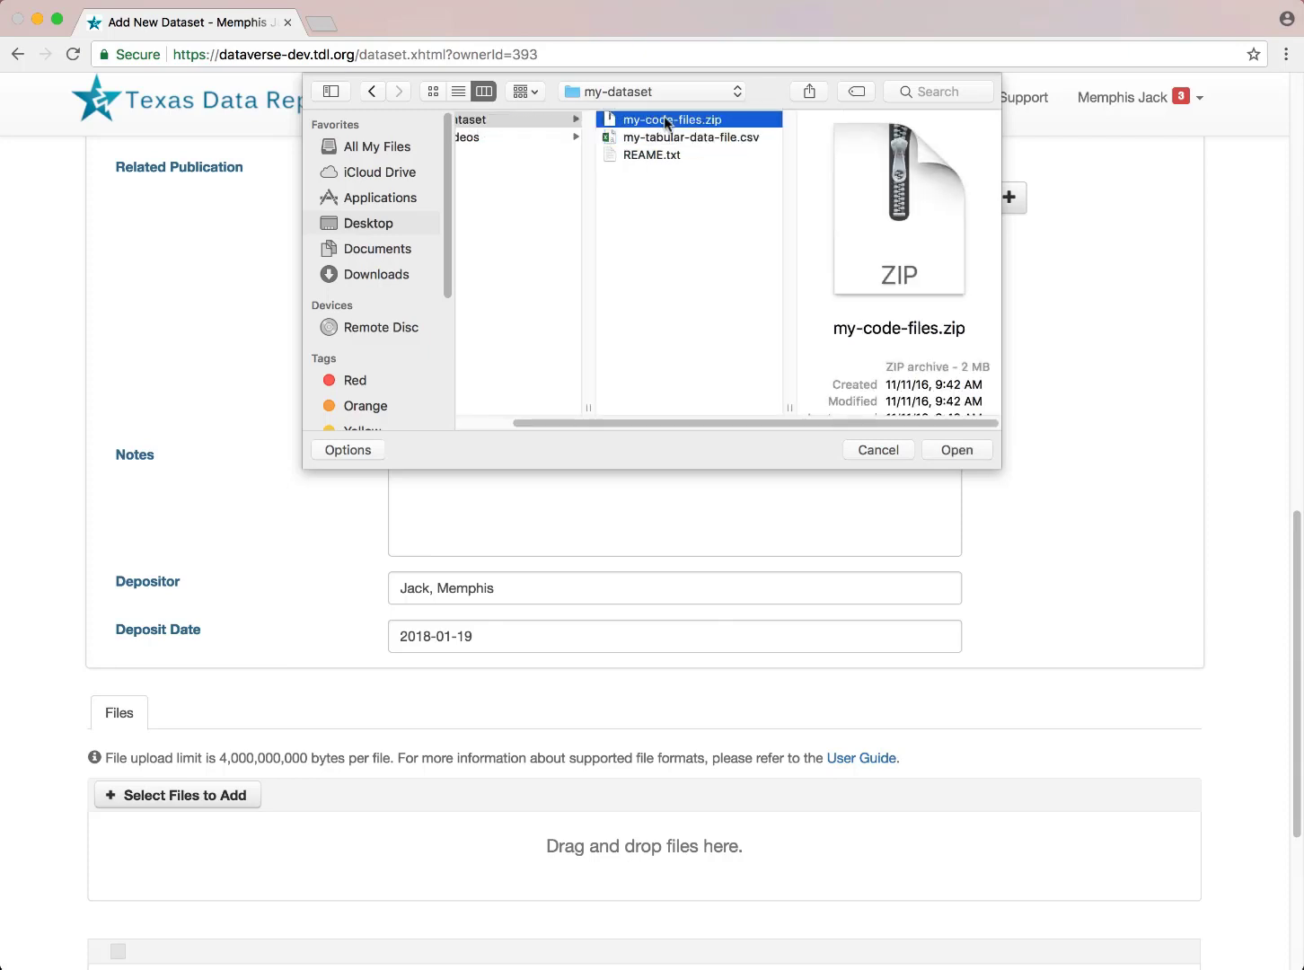
shift+click(652, 155)
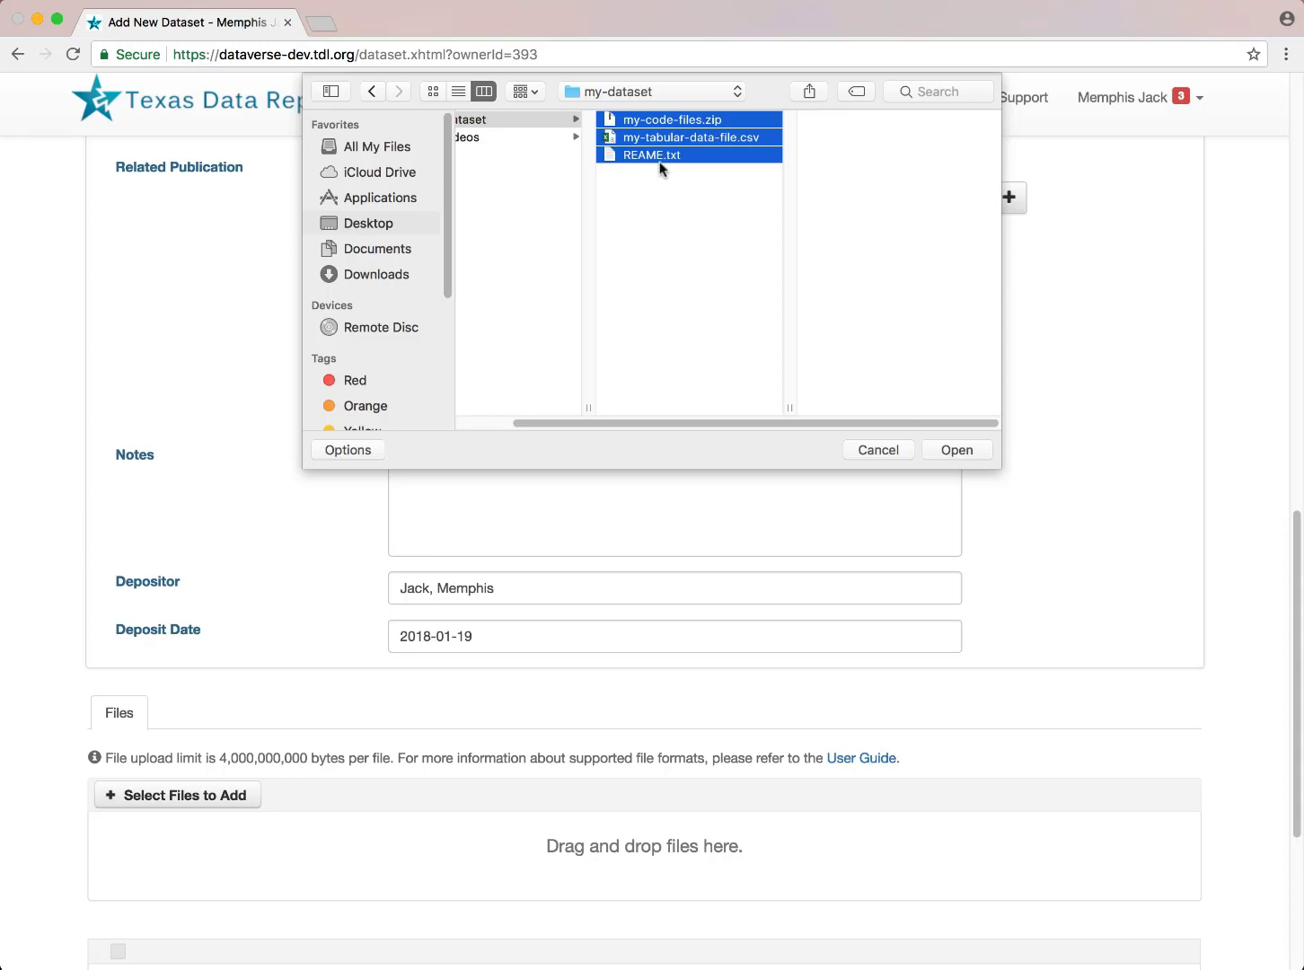
click(956, 451)
scroll(1219, 790, down, 5)
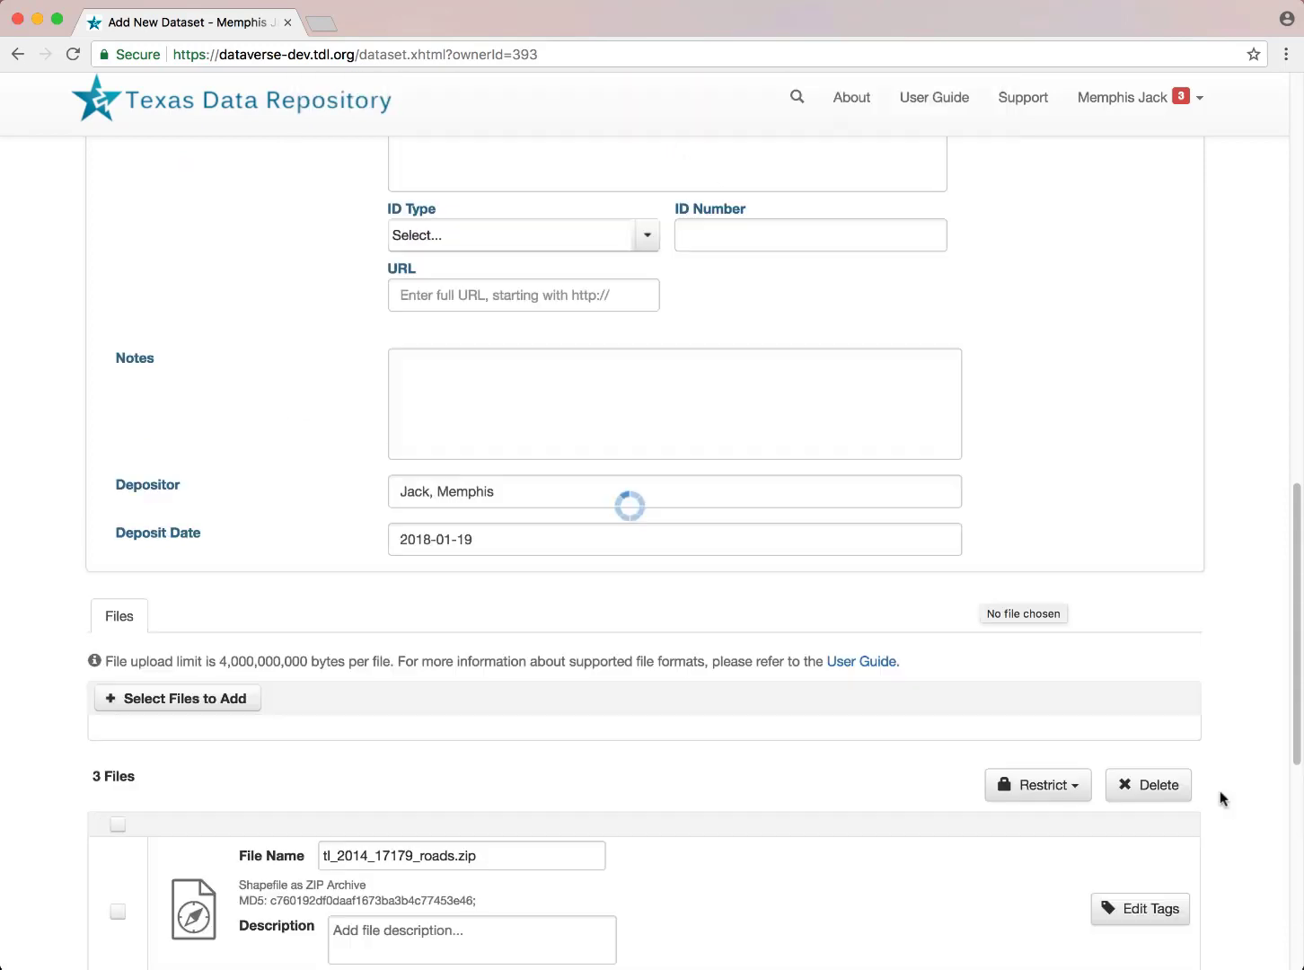
scroll(1223, 810, down, 3)
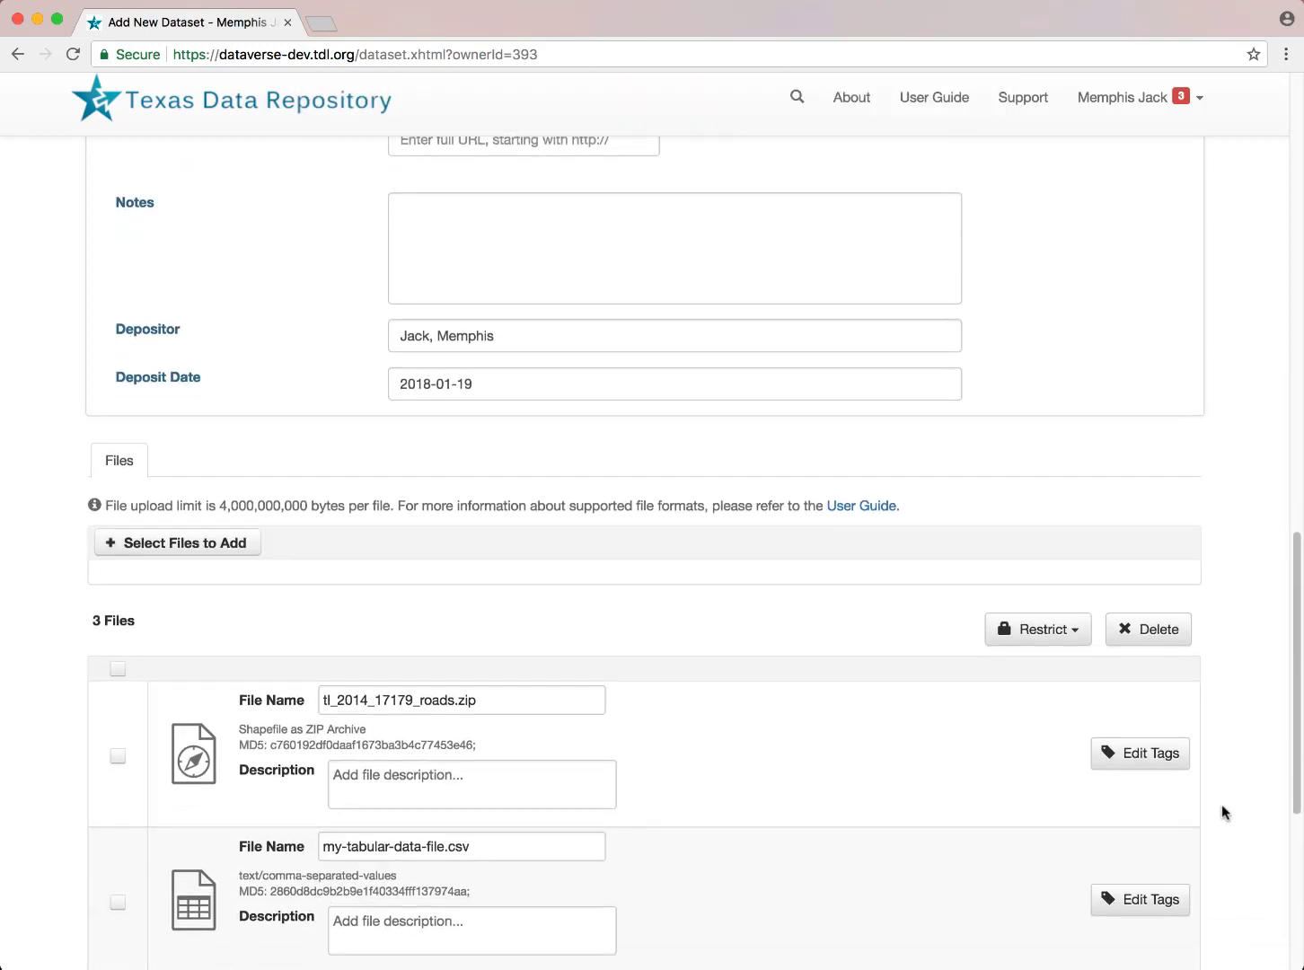
scroll(1222, 812, down, 1)
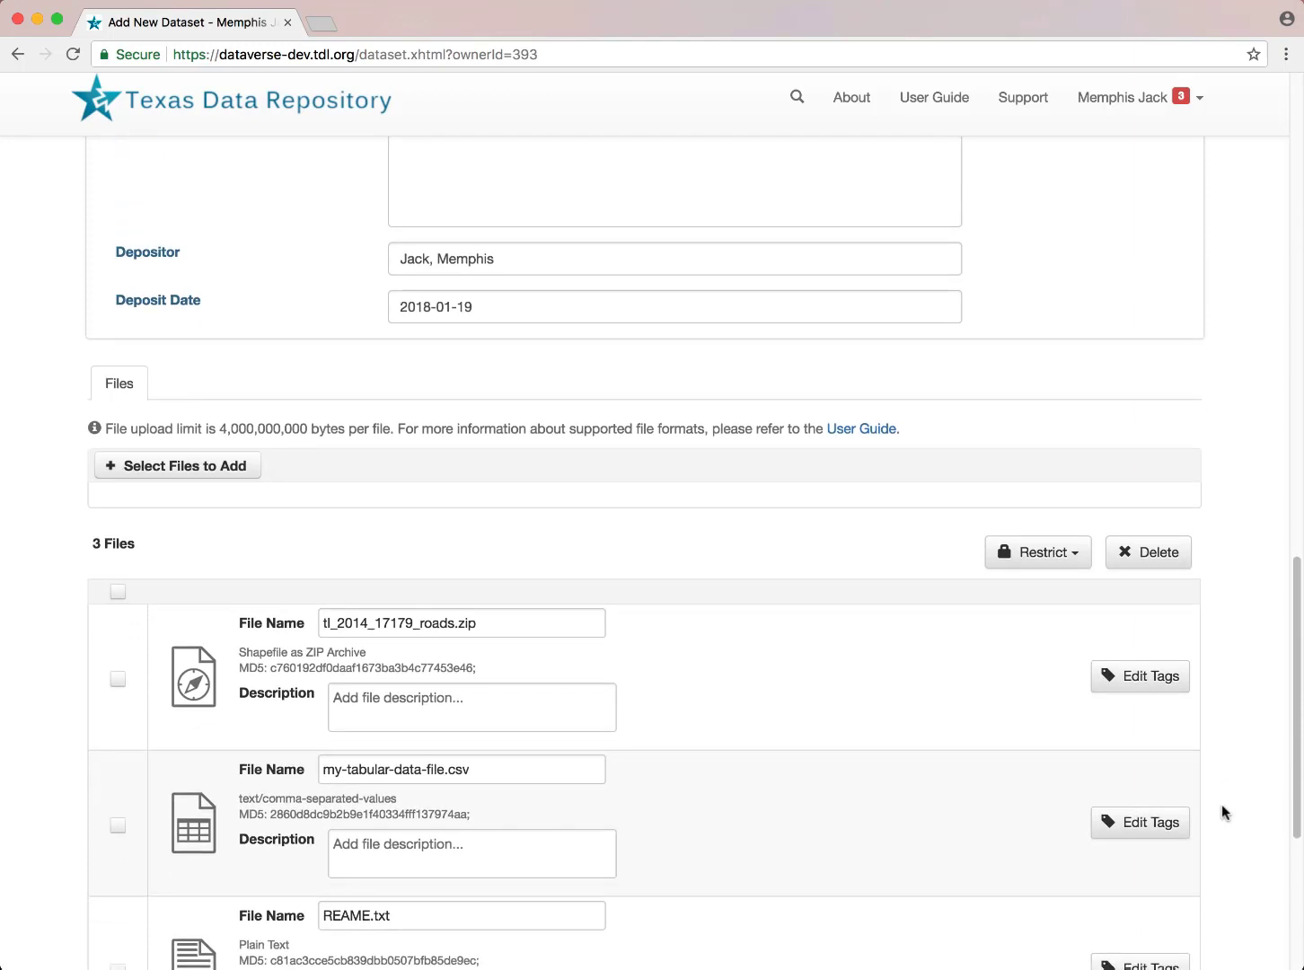
scroll(1223, 807, down, 4)
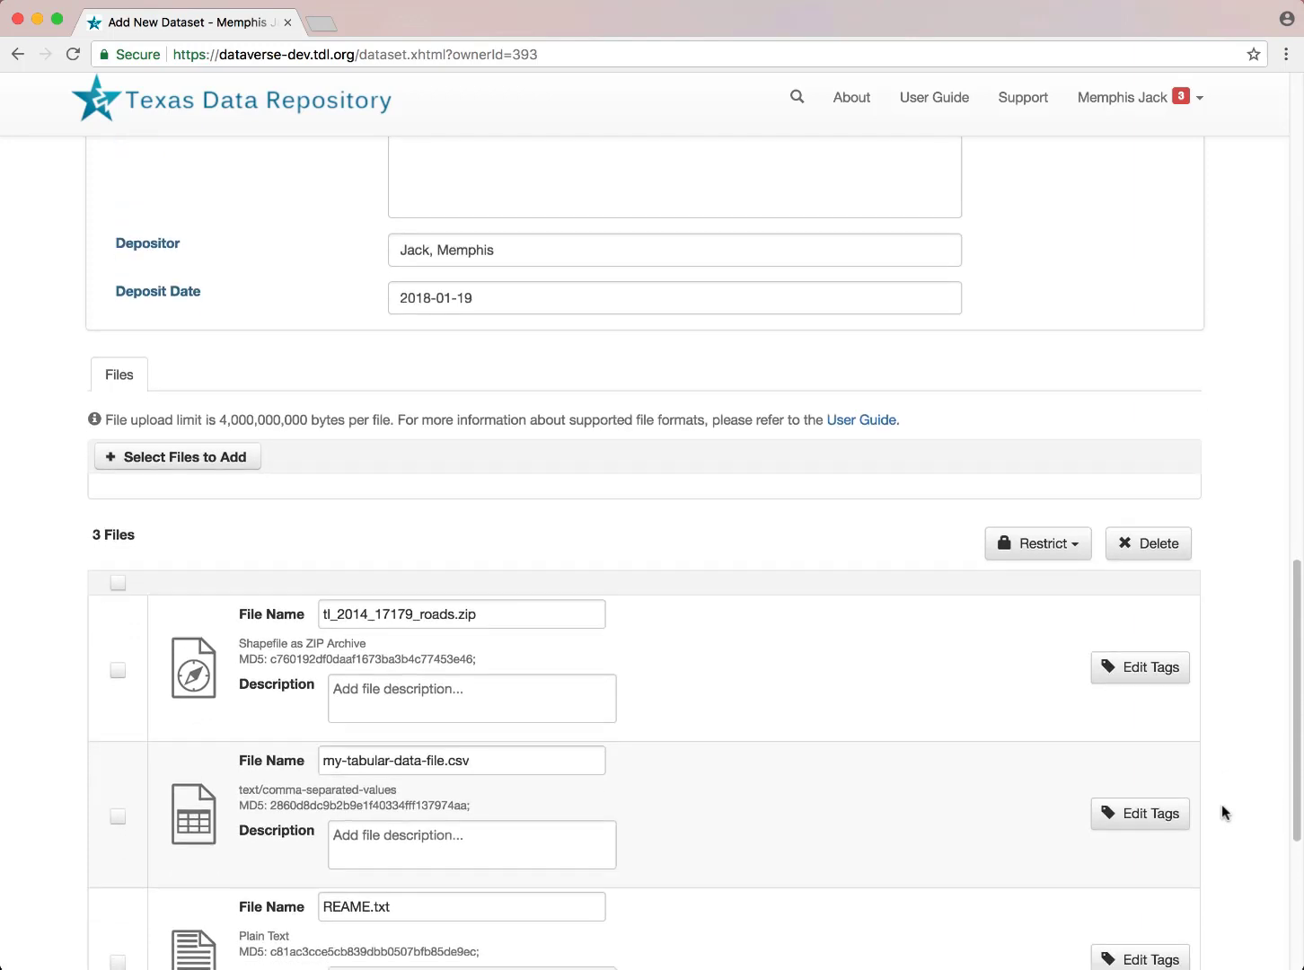
scroll(1223, 811, down, 1)
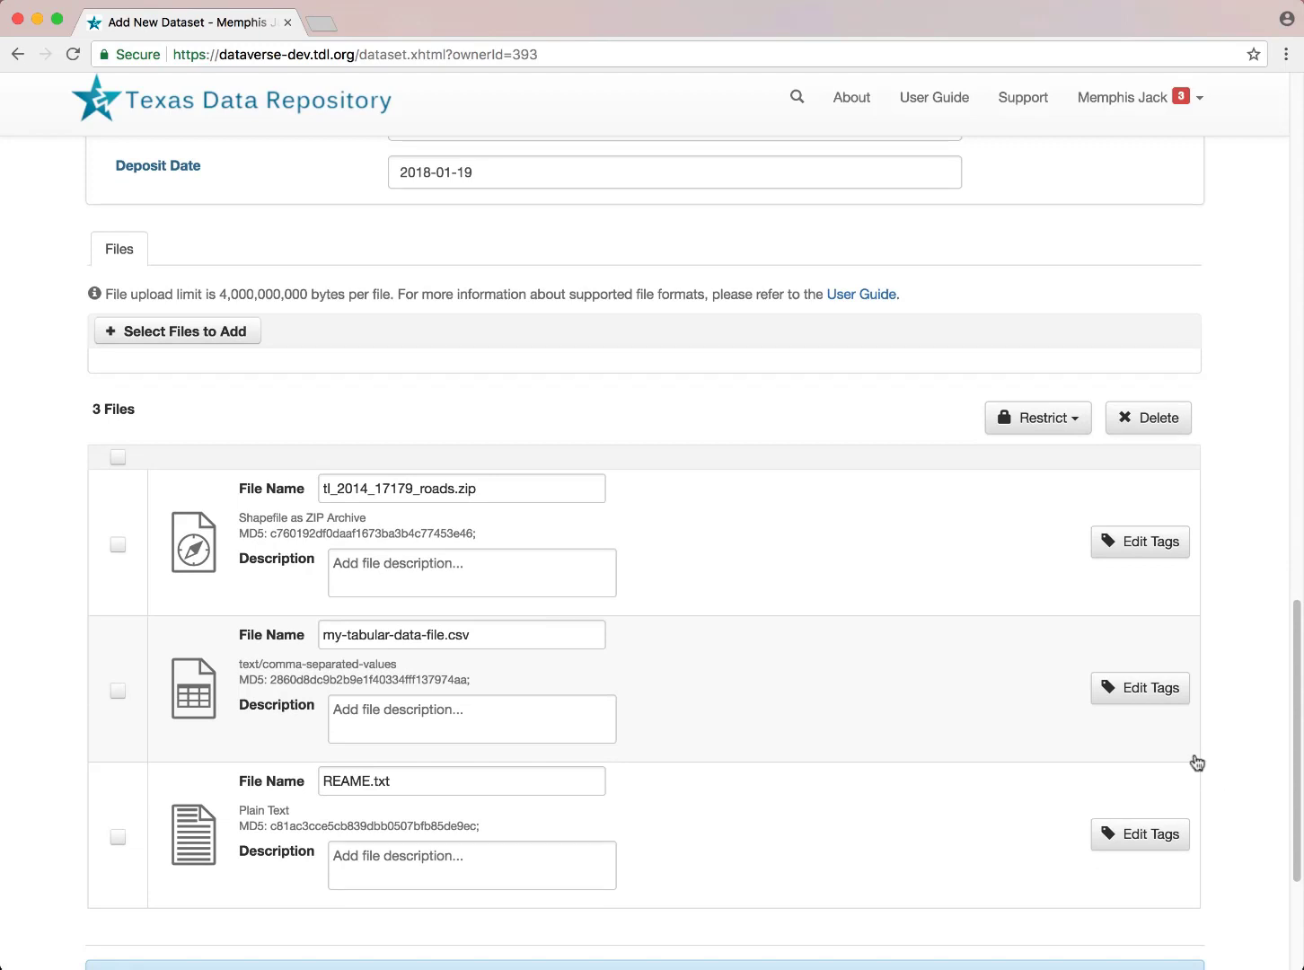
Tag tl_2014_17179_roads.zip as Code and save the tag
click(1123, 545)
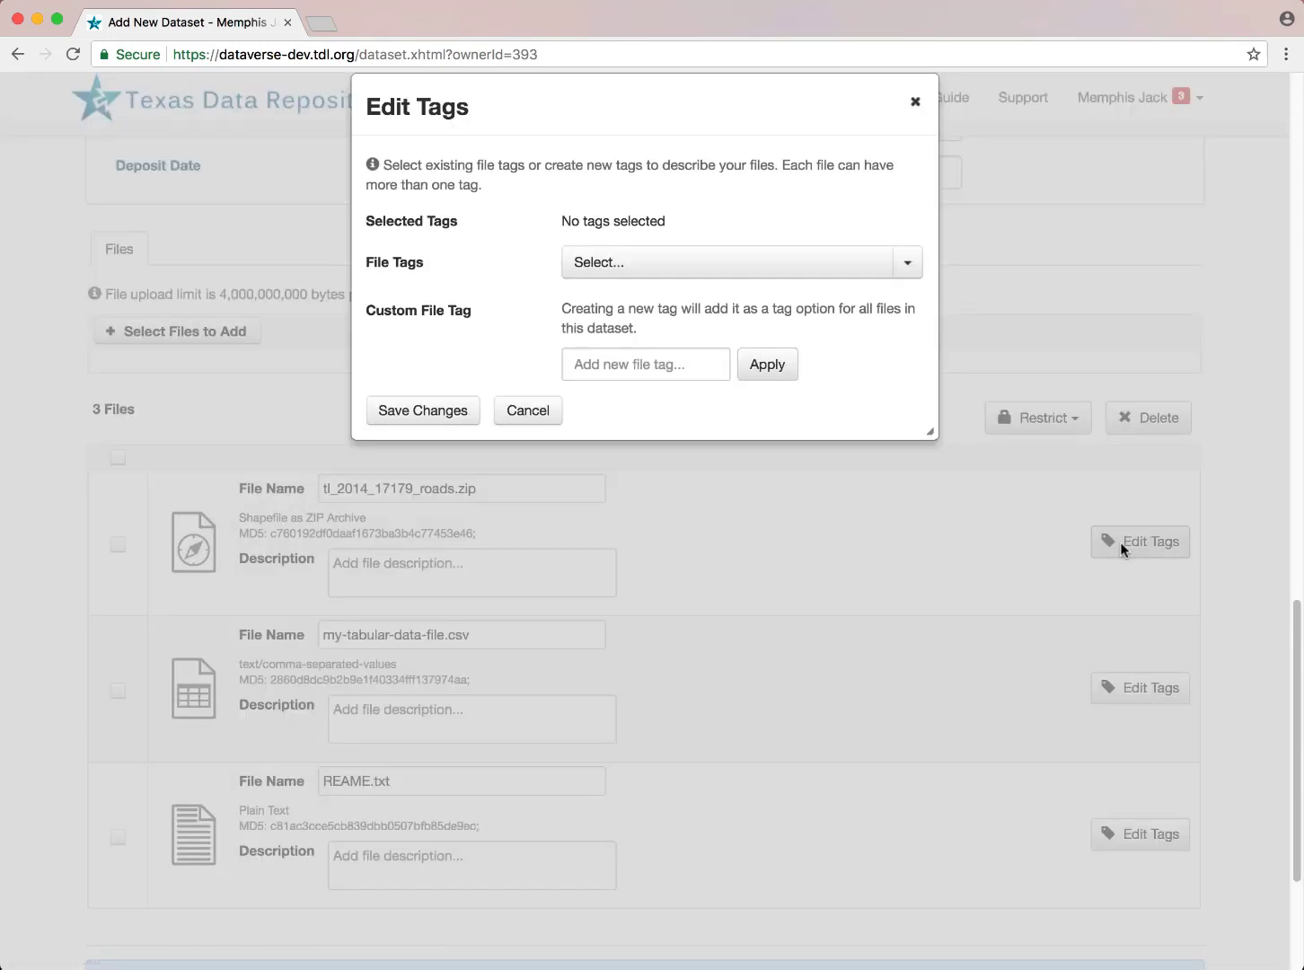
click(816, 265)
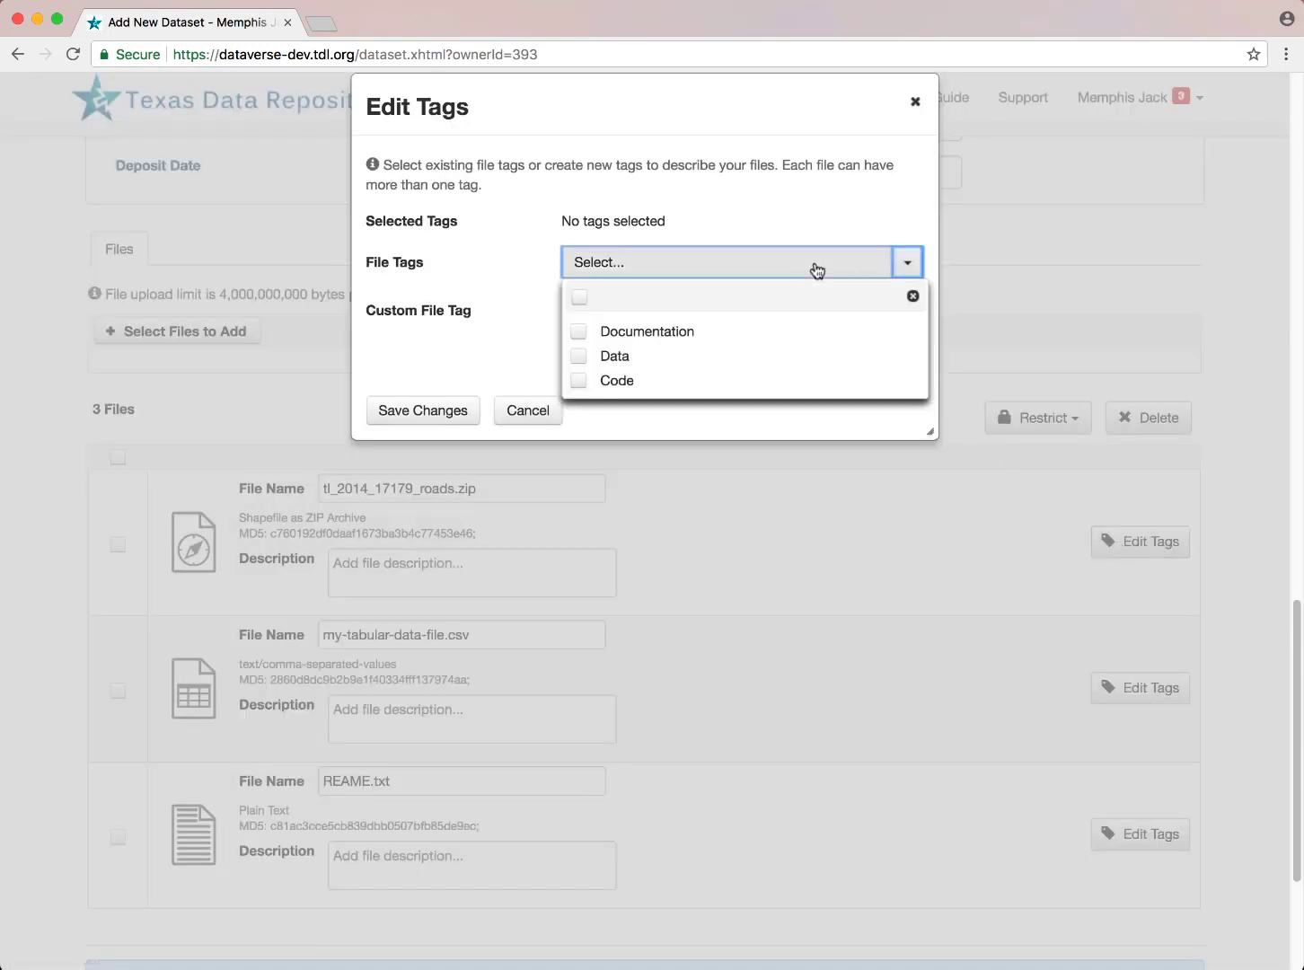
click(579, 383)
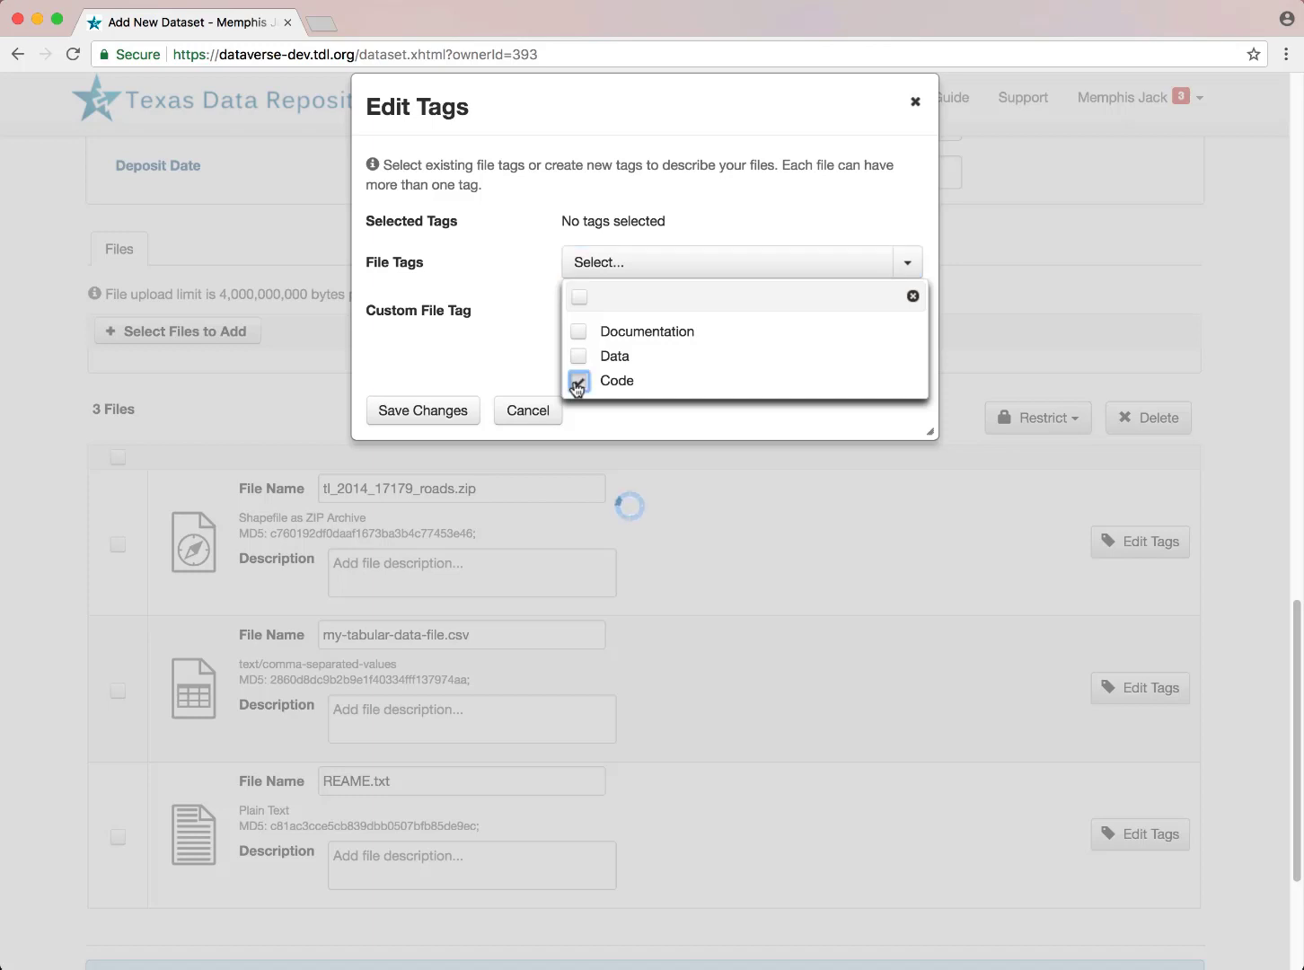
click(443, 413)
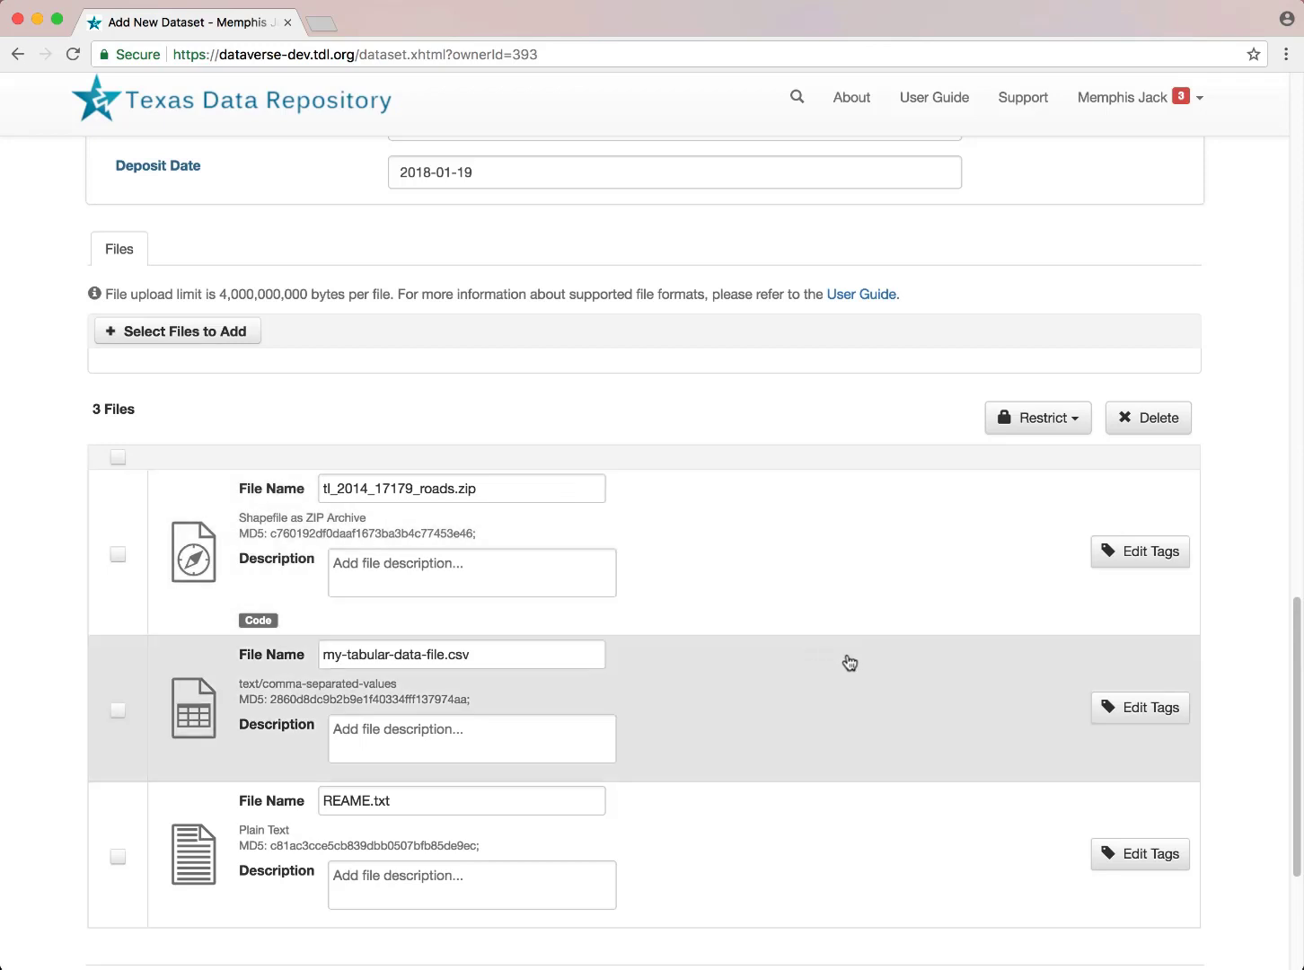
Tag my-tabular-data-file.csv as Data, then save the new dataset
click(1138, 716)
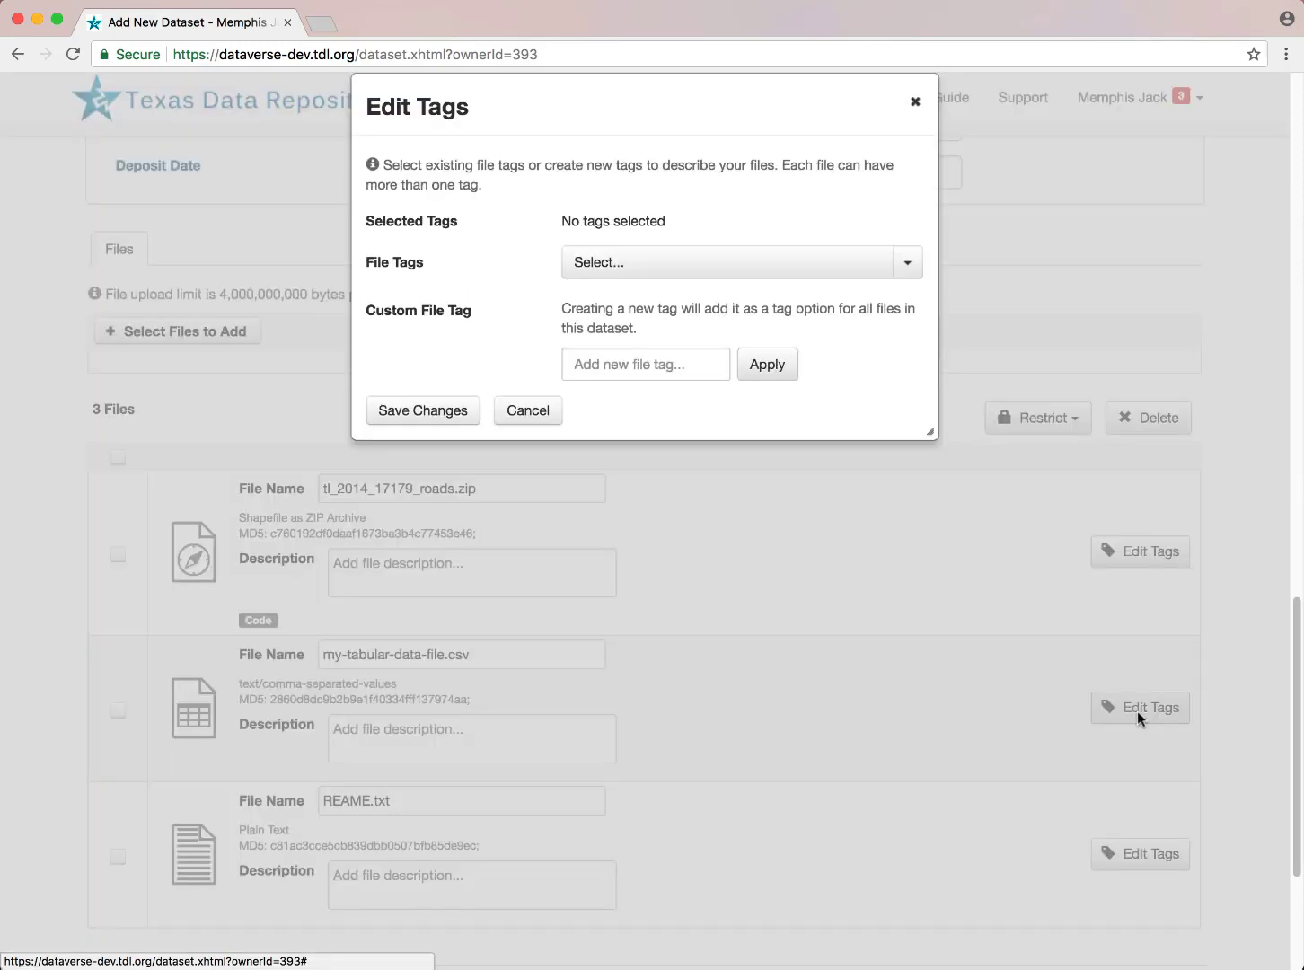
click(634, 269)
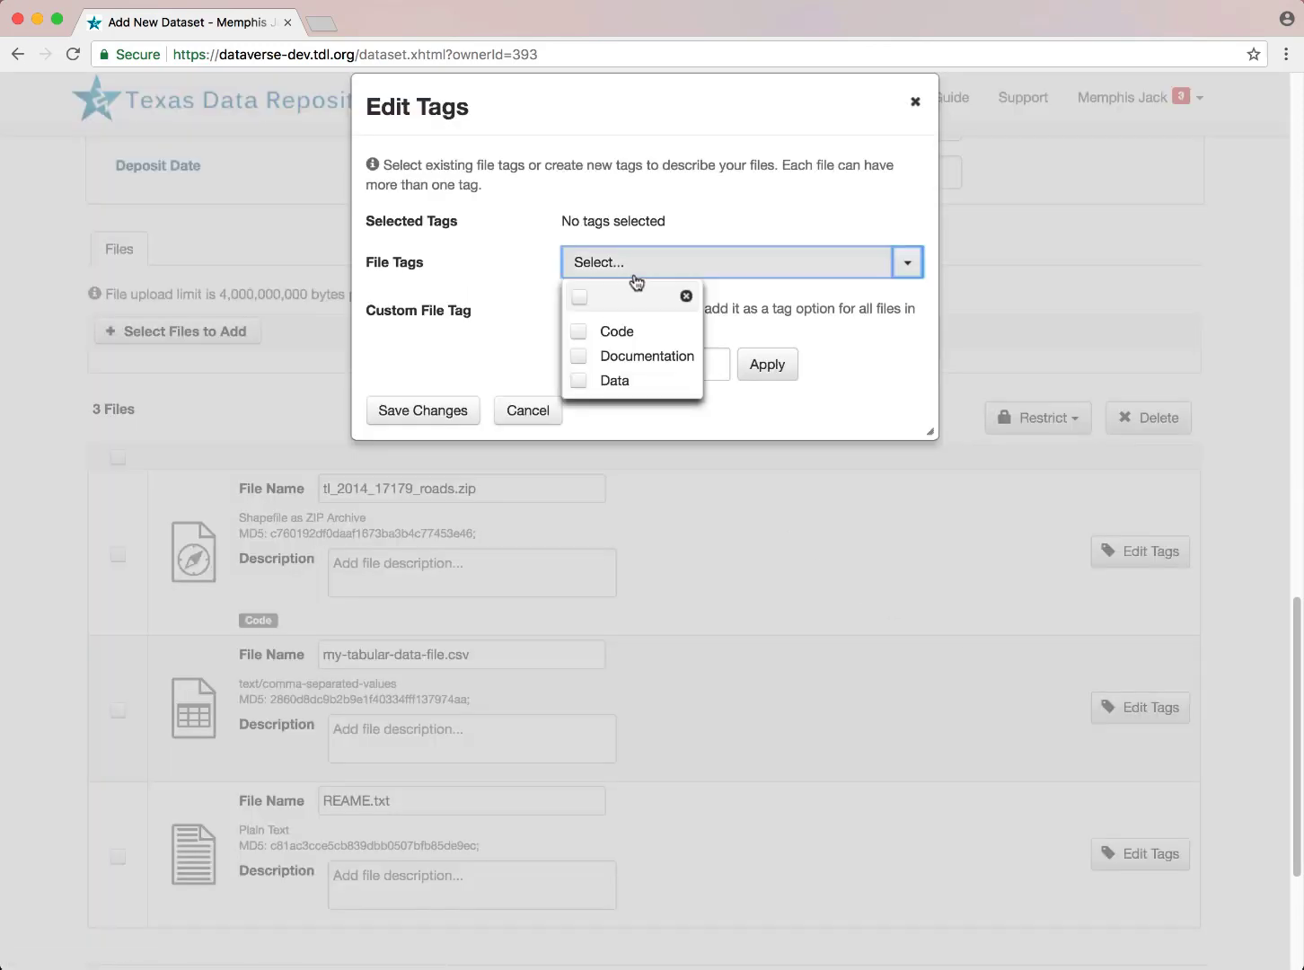
click(579, 381)
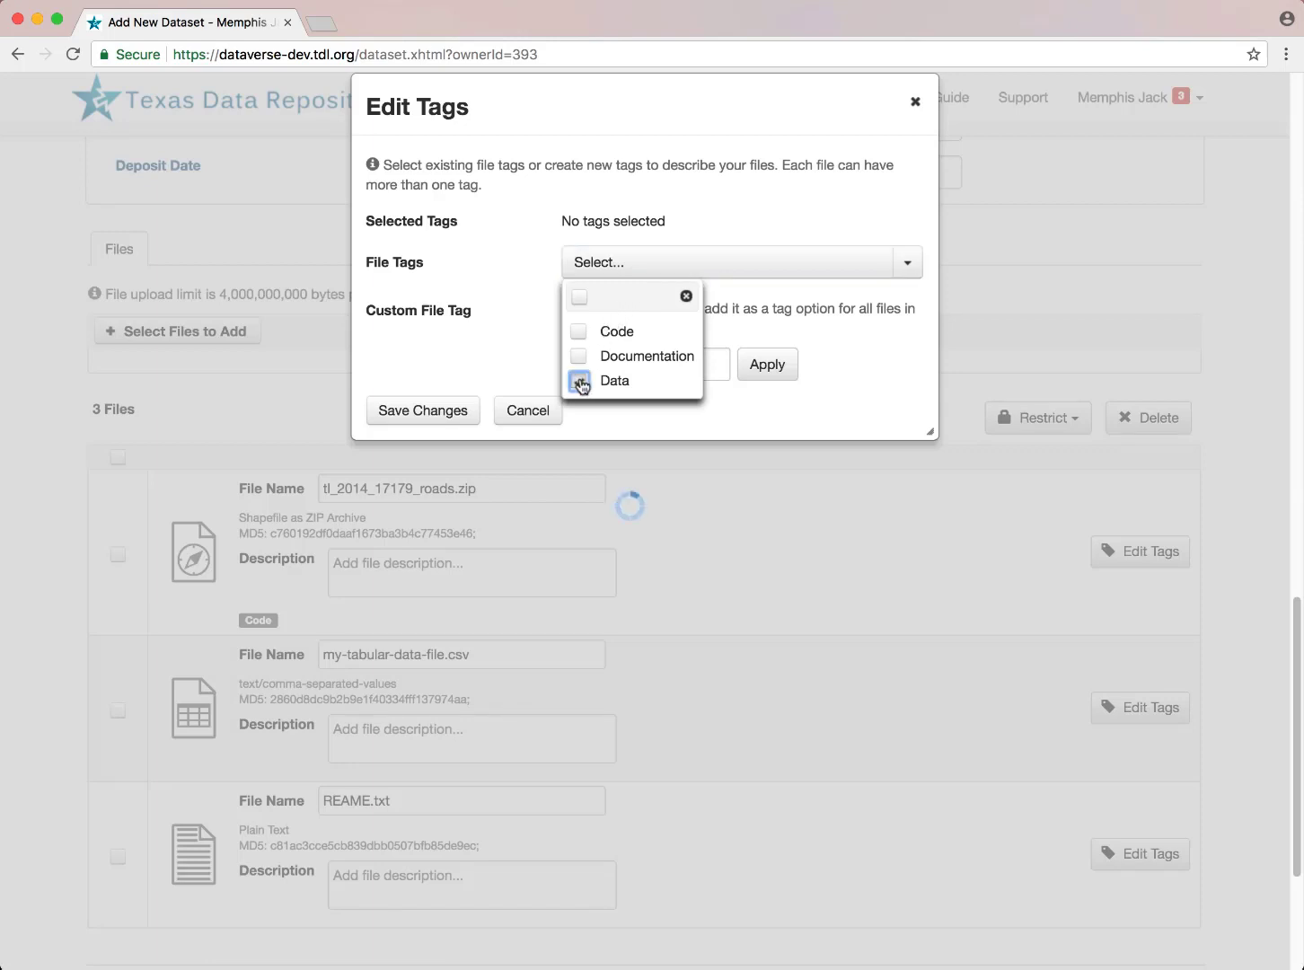
click(451, 413)
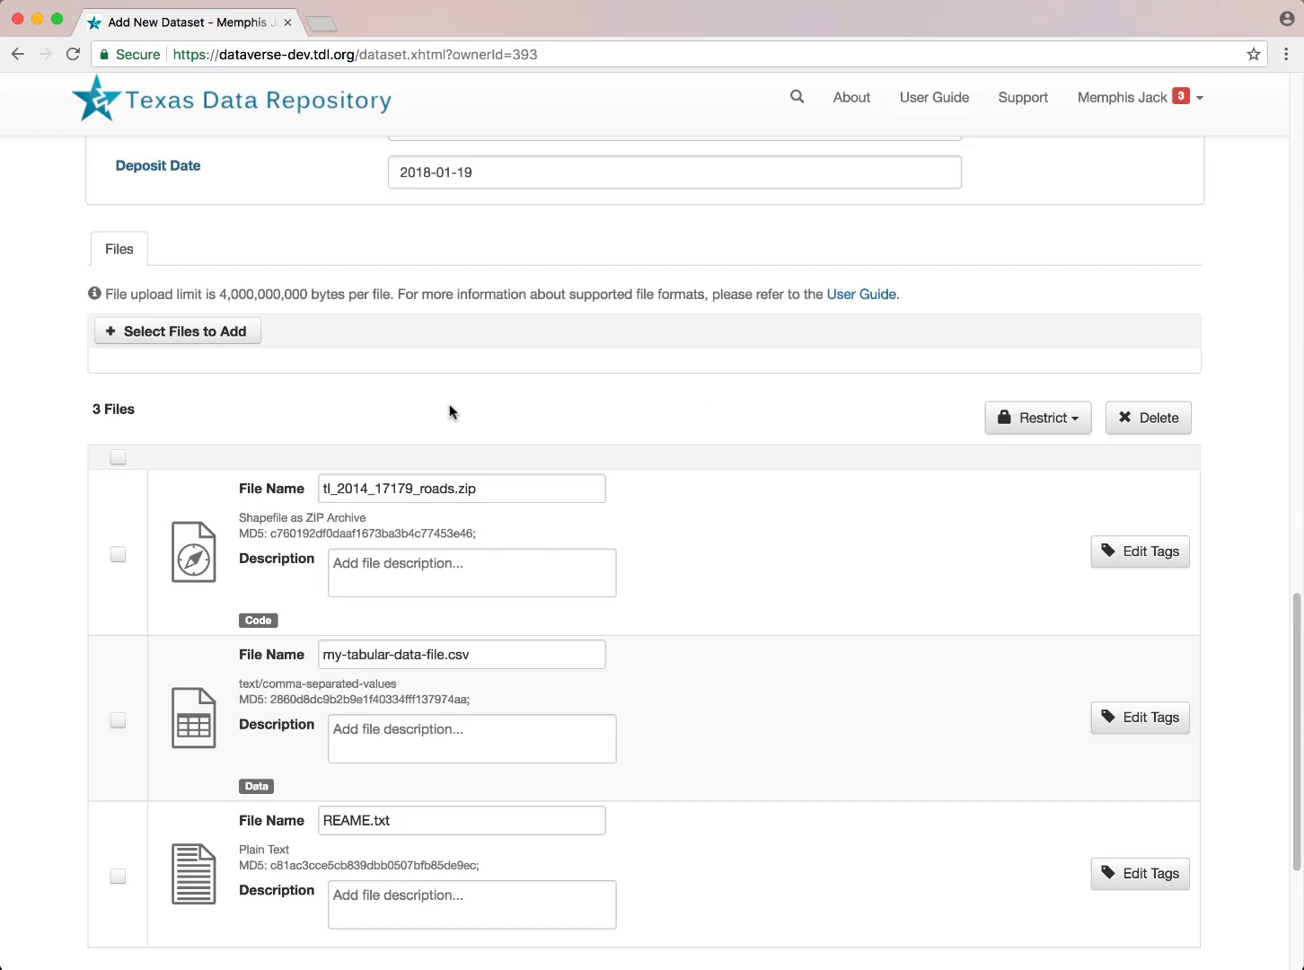
scroll(1200, 794, down, 2)
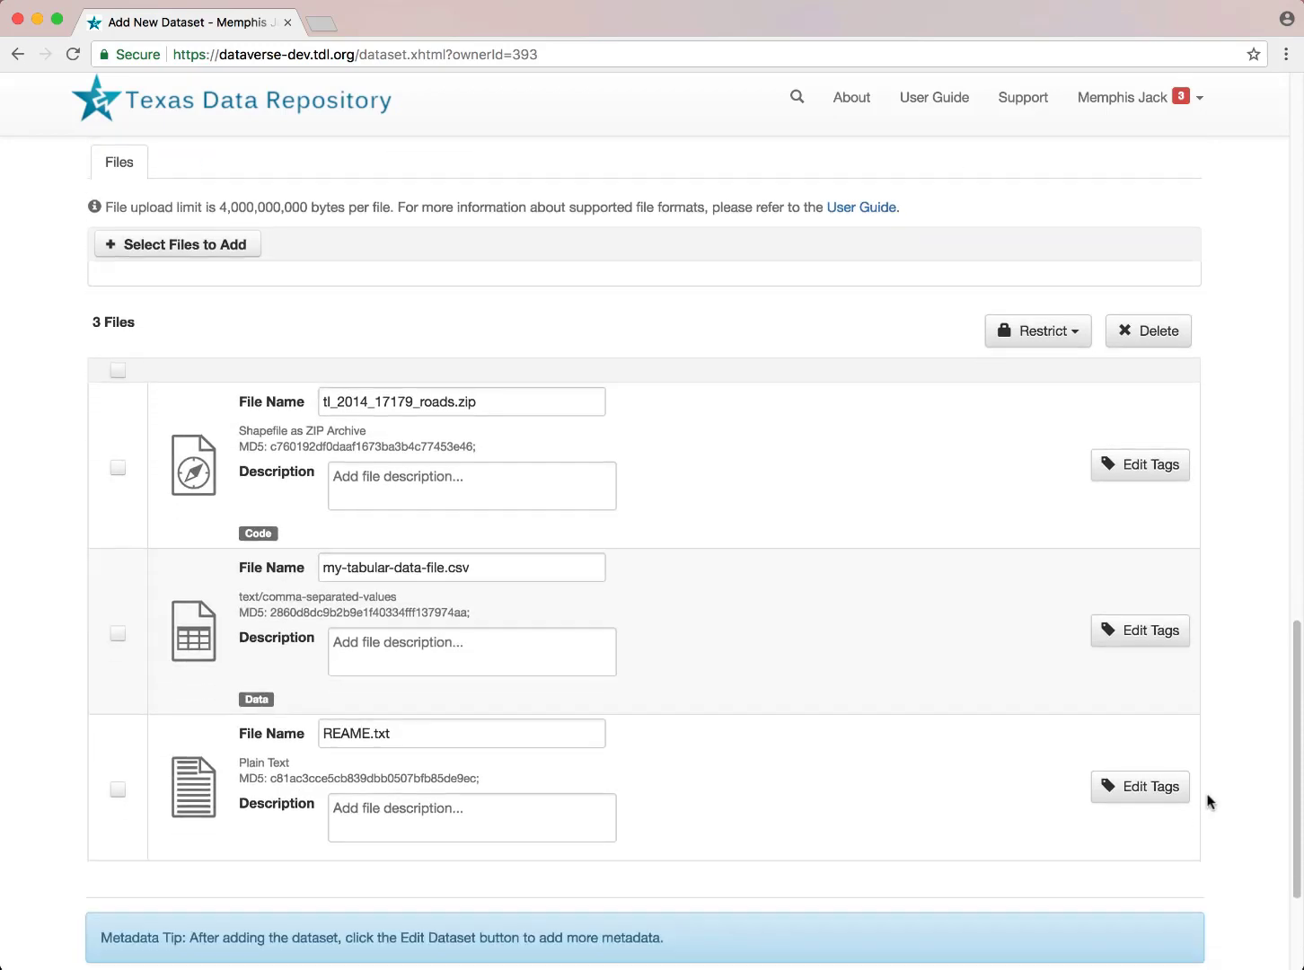
scroll(1224, 792, down, 2)
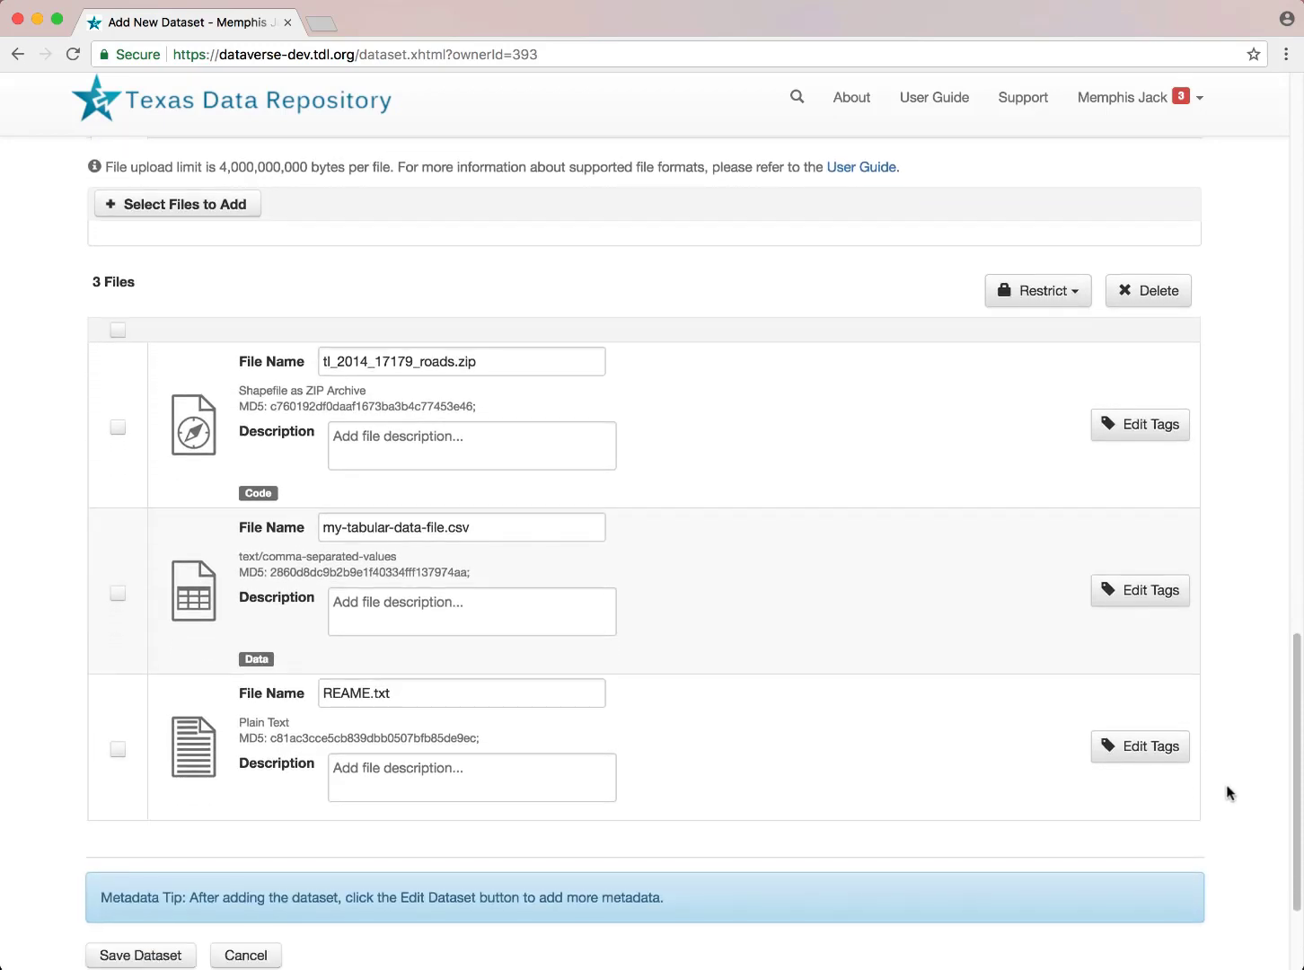
scroll(1228, 793, down, 1)
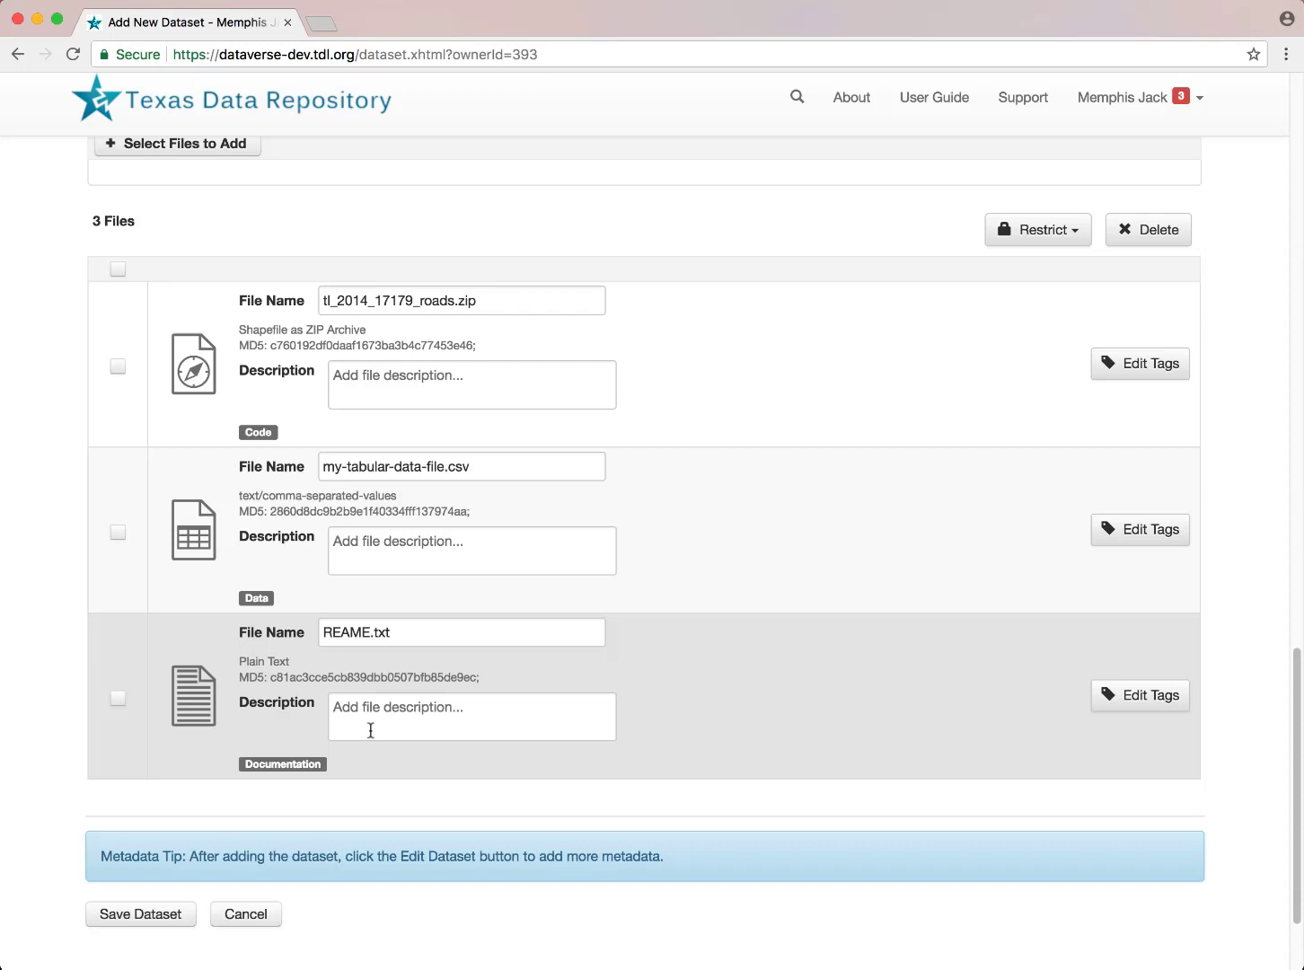
click(155, 918)
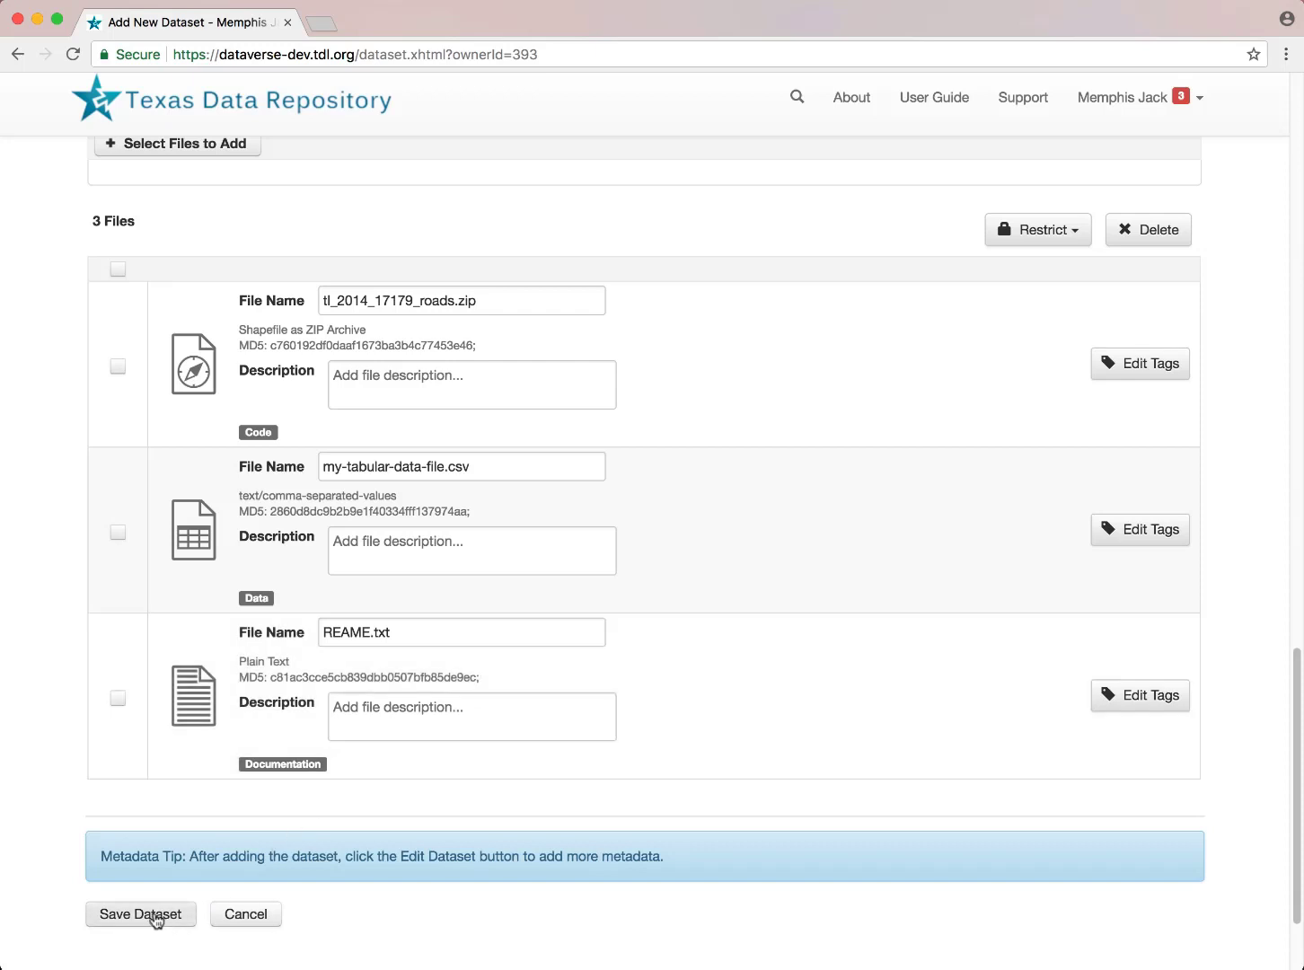
Save My Dataset Title as an unpublished draft, with the CSV ingested as my-tabular-data-file.tab
click(156, 915)
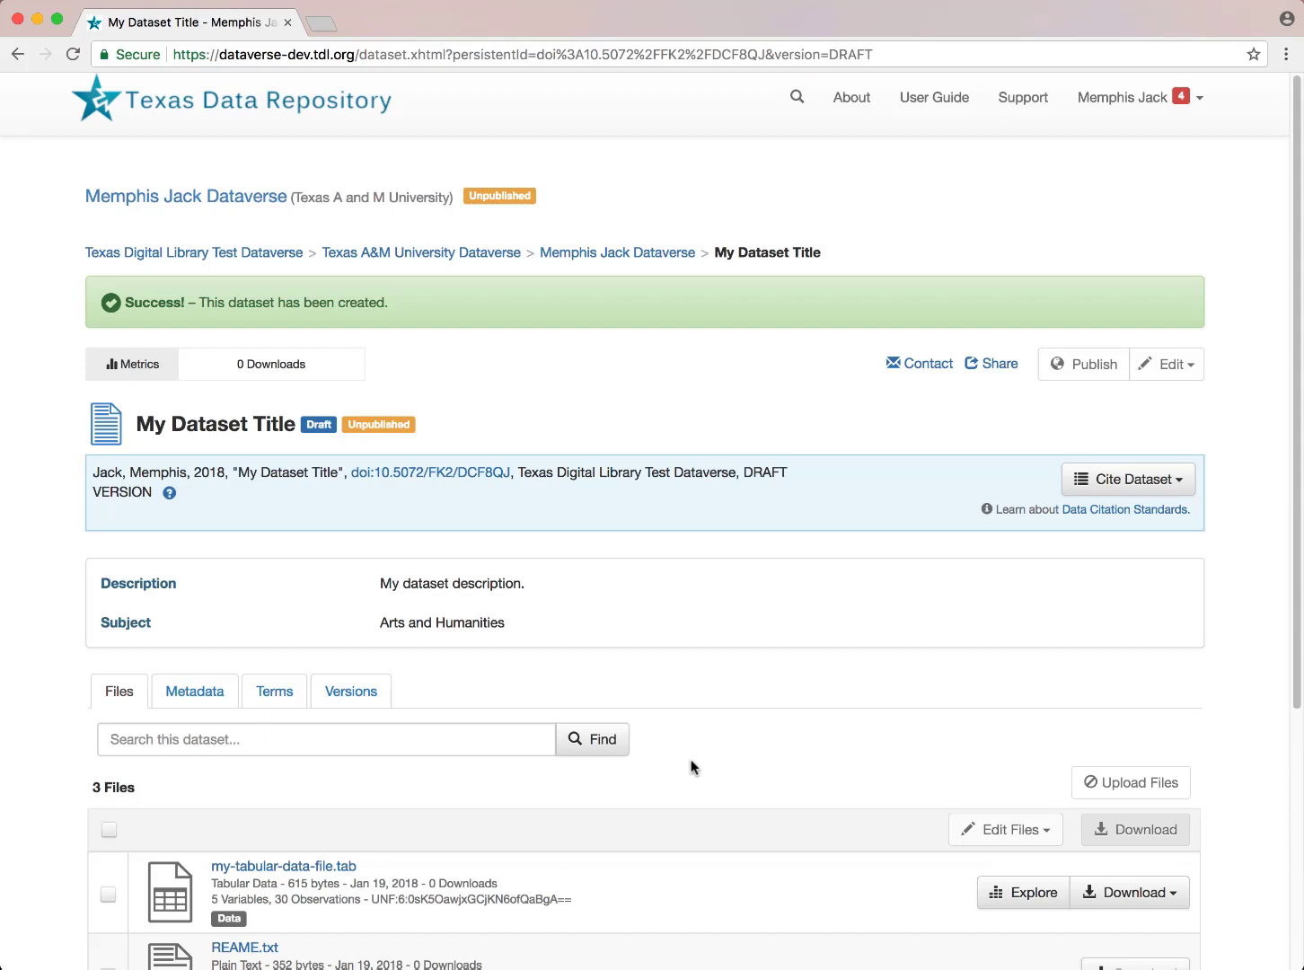
double_click(1167, 367)
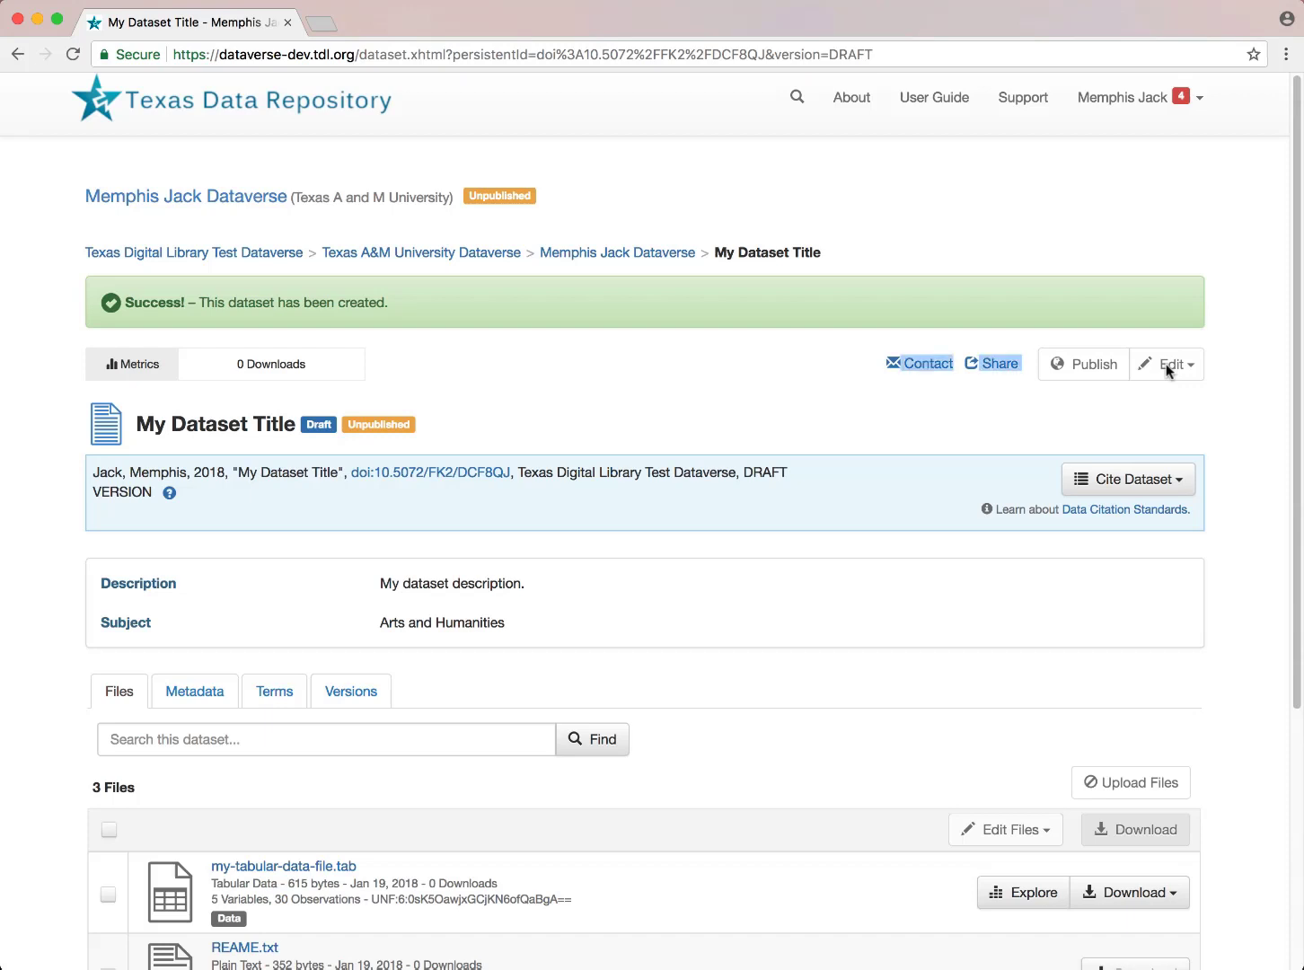
click(1147, 409)
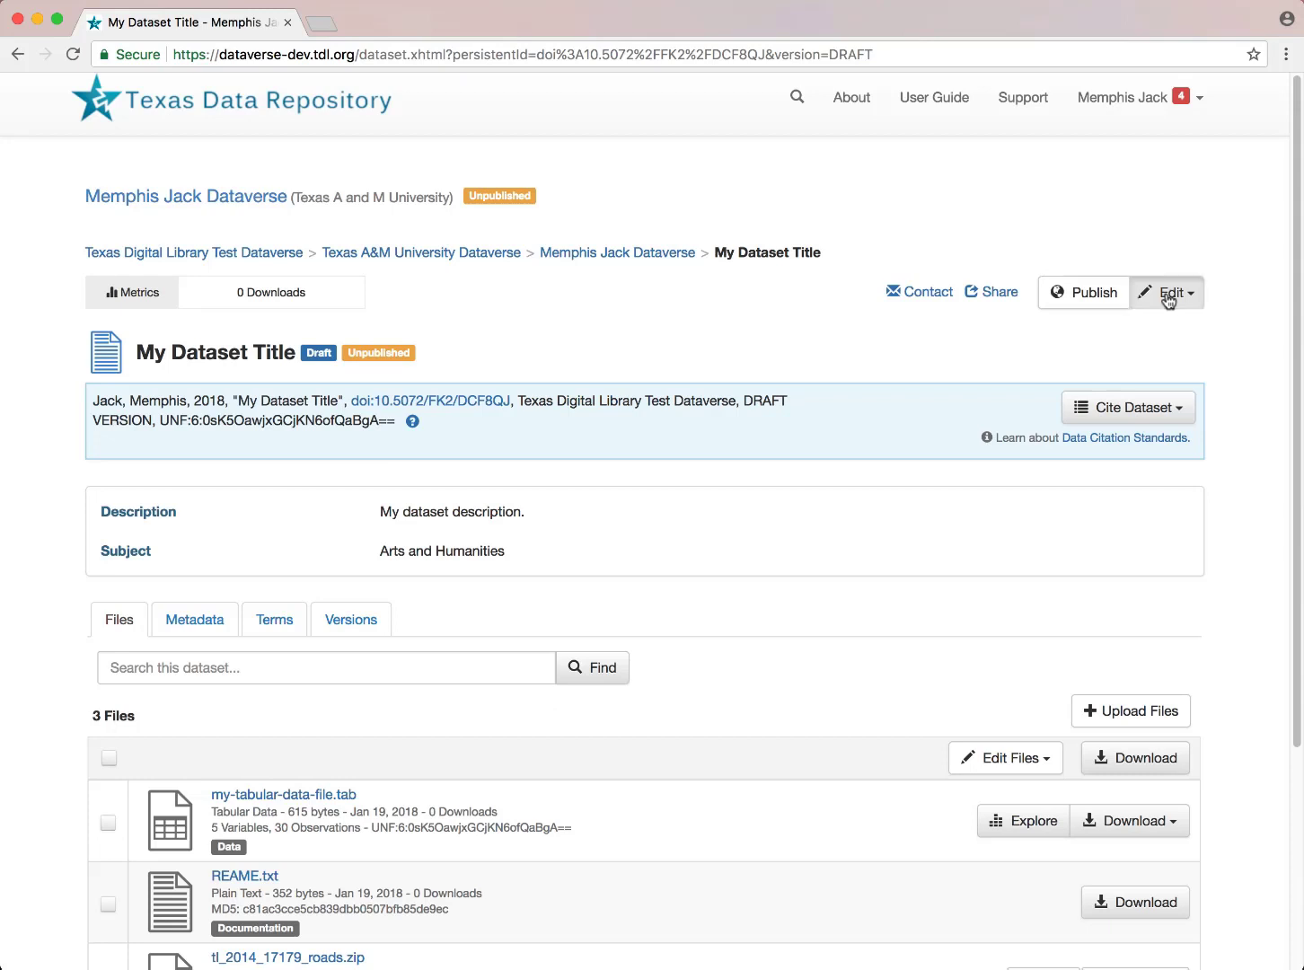
Show the dataset's Terms, with the CC0 Public Domain Dedication waiver and guestbook details
click(1168, 300)
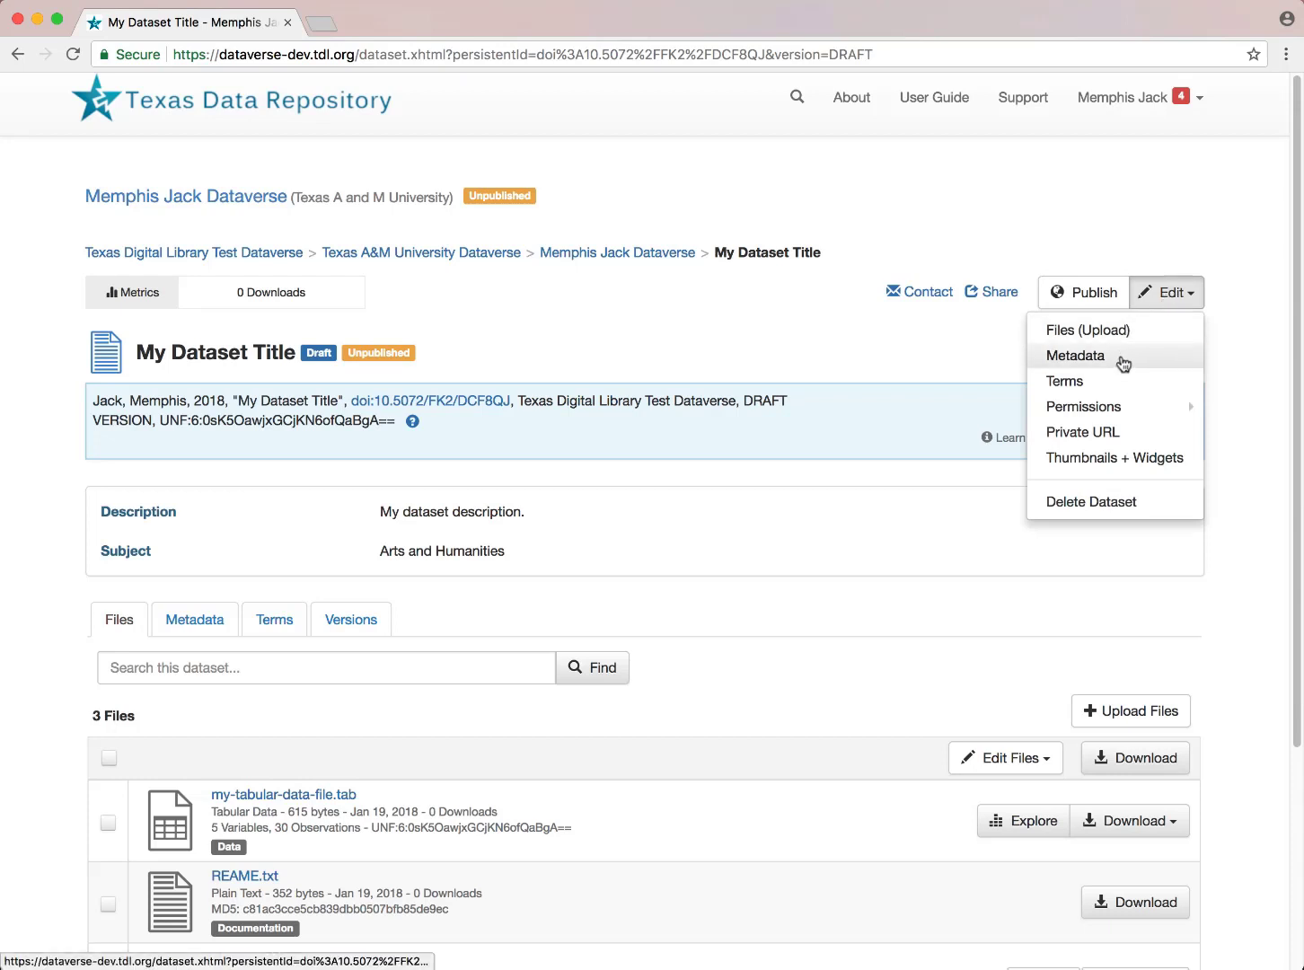
click(1224, 361)
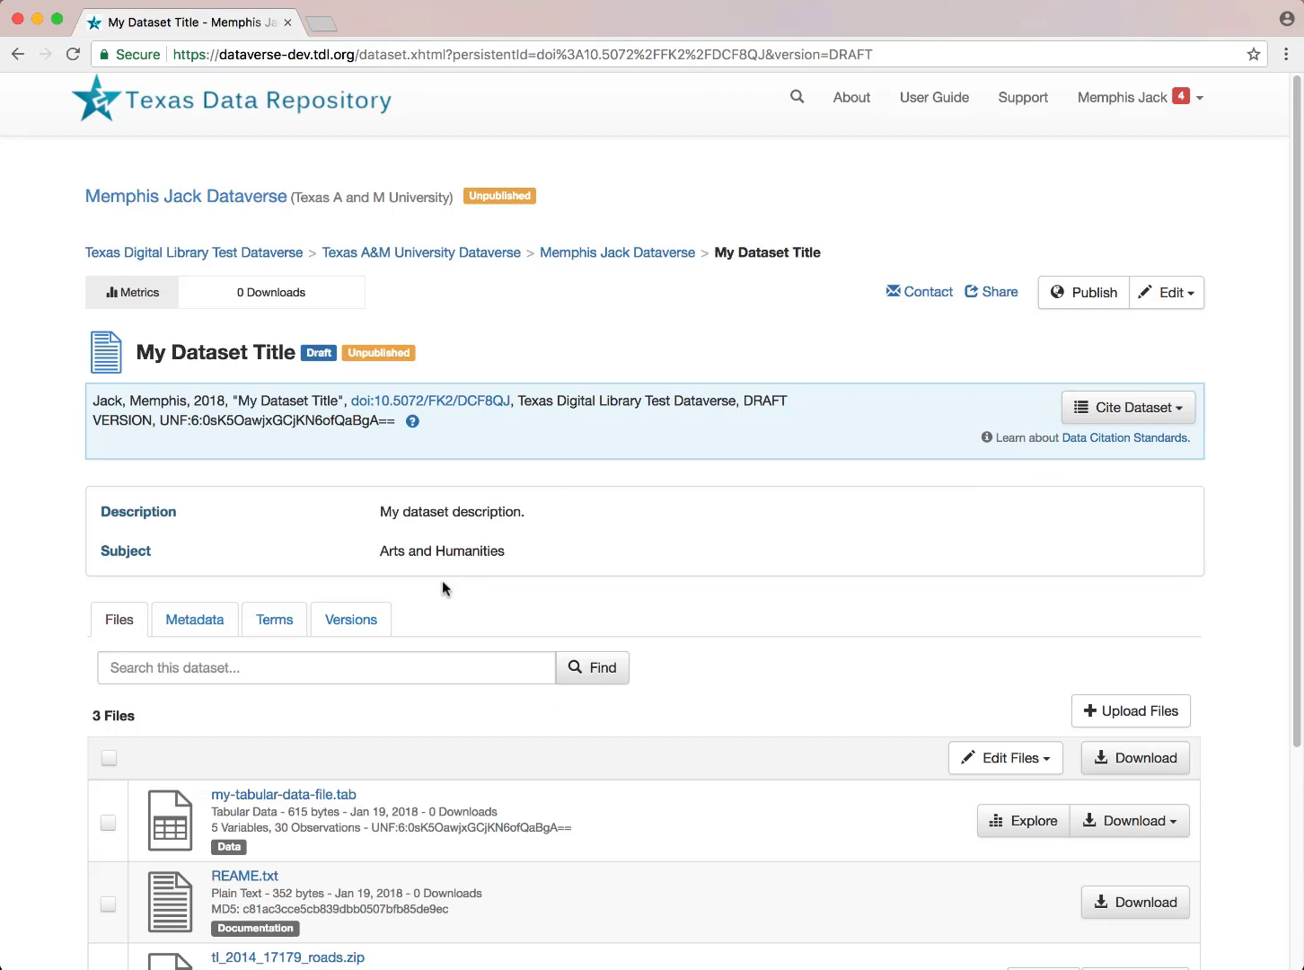
click(286, 616)
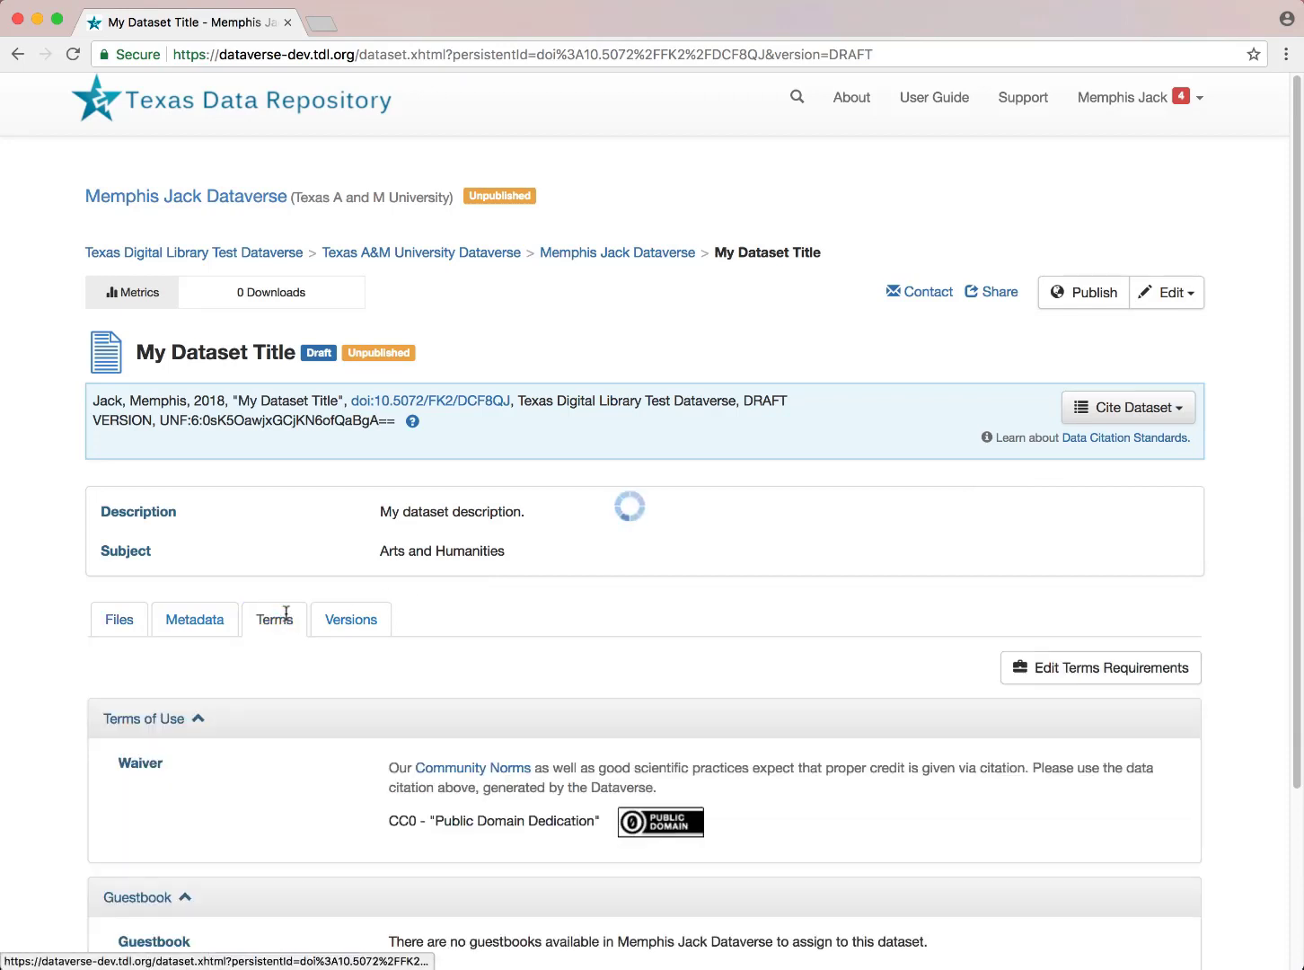
scroll(264, 688, down, 2)
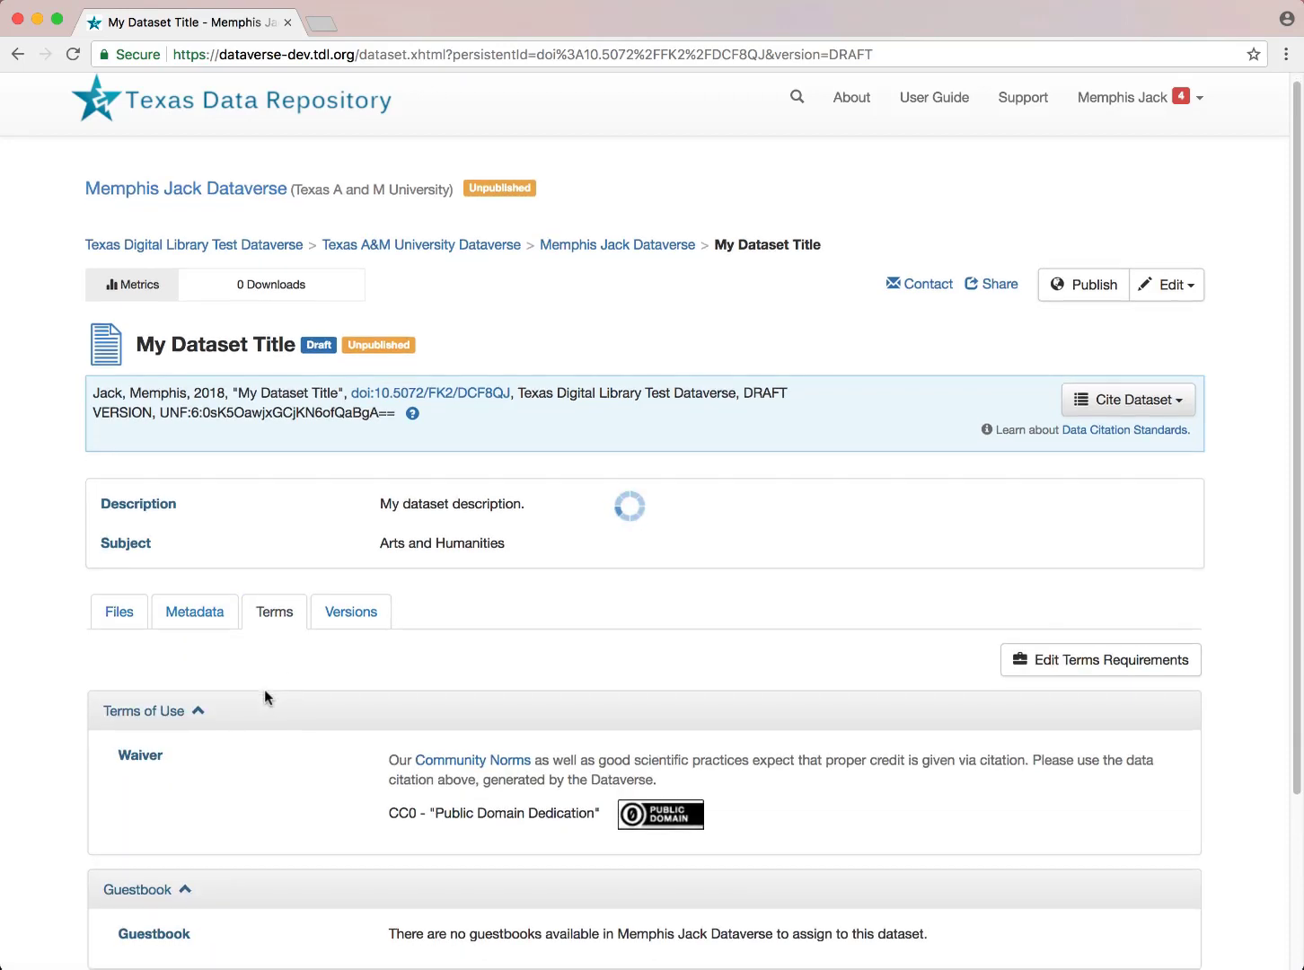
scroll(264, 687, down, 1)
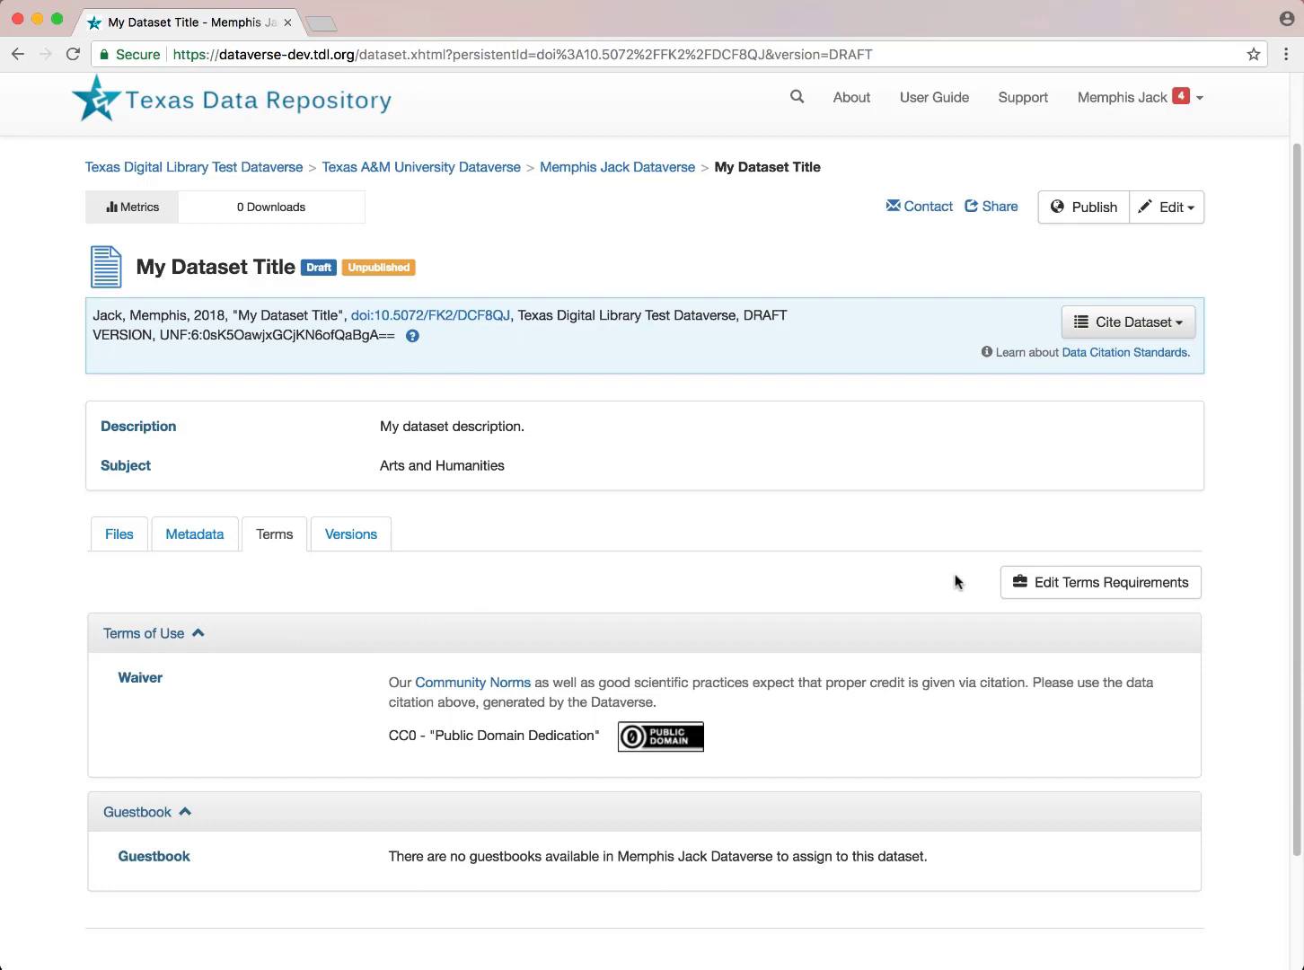
Set the terms to 'No, do not apply CC0' and save the changes
click(1061, 585)
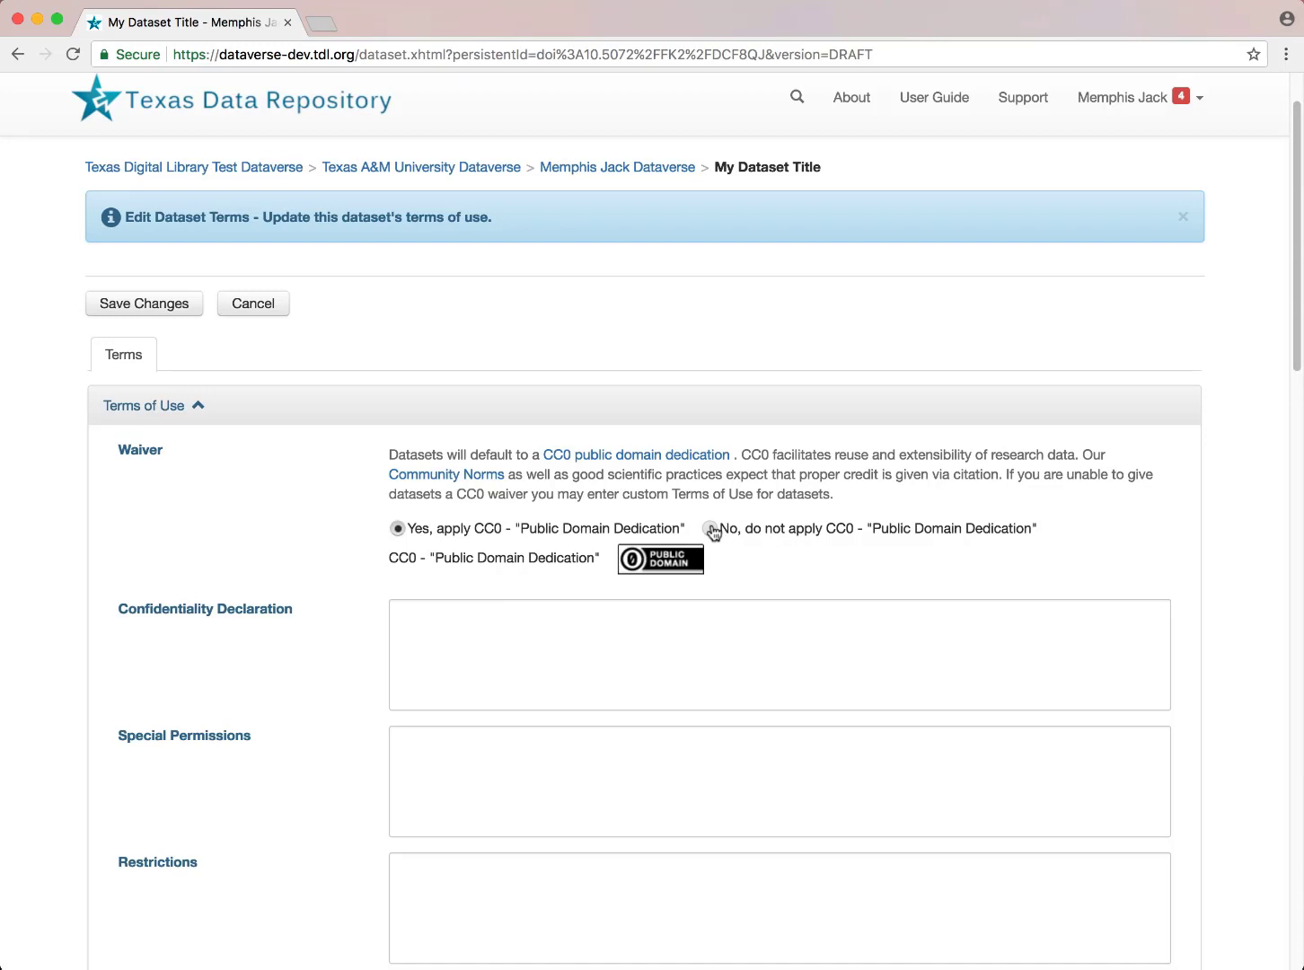
click(710, 529)
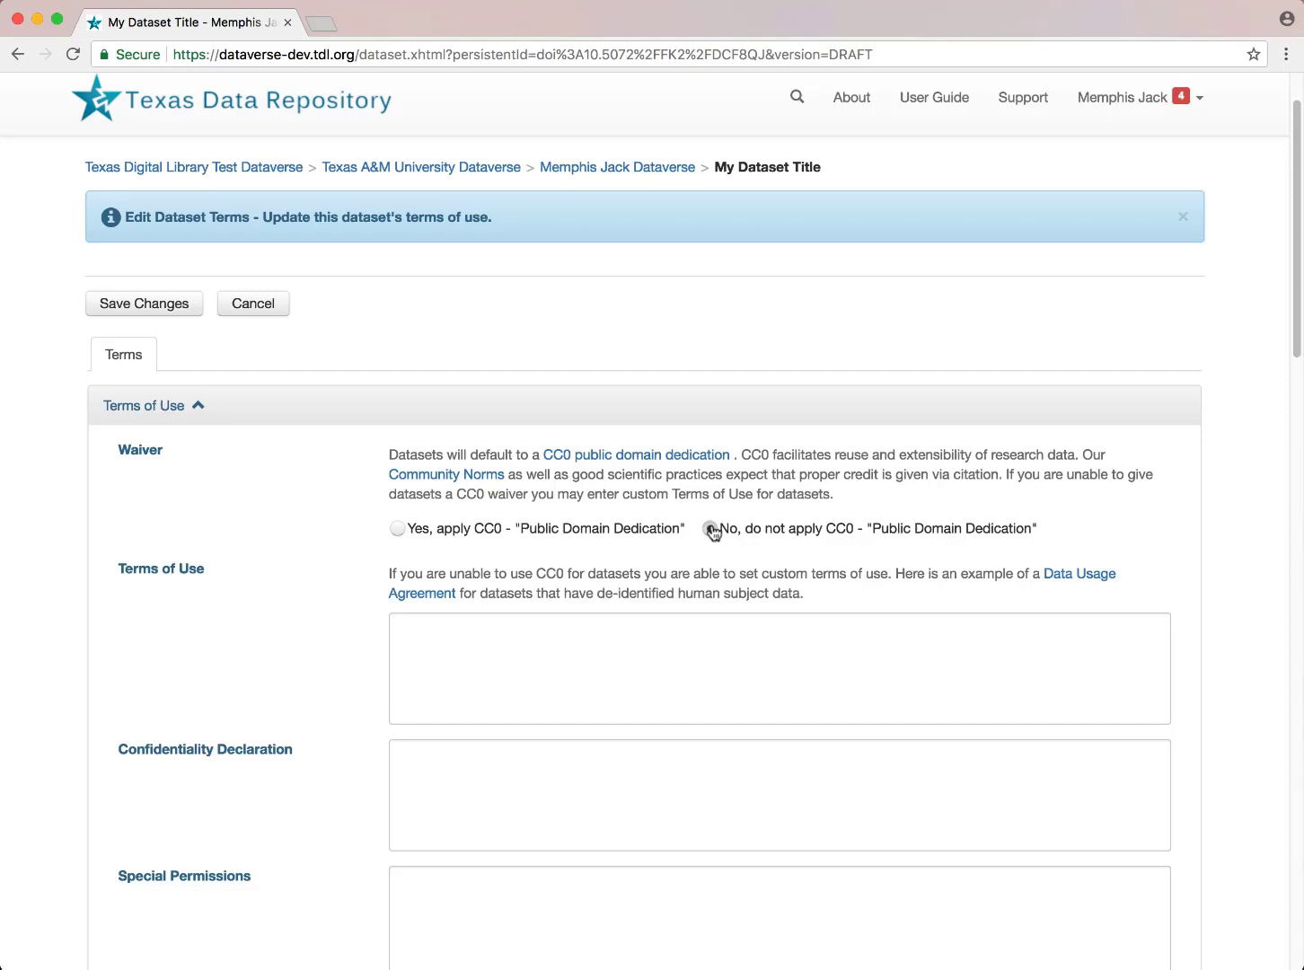
scroll(704, 588, down, 5)
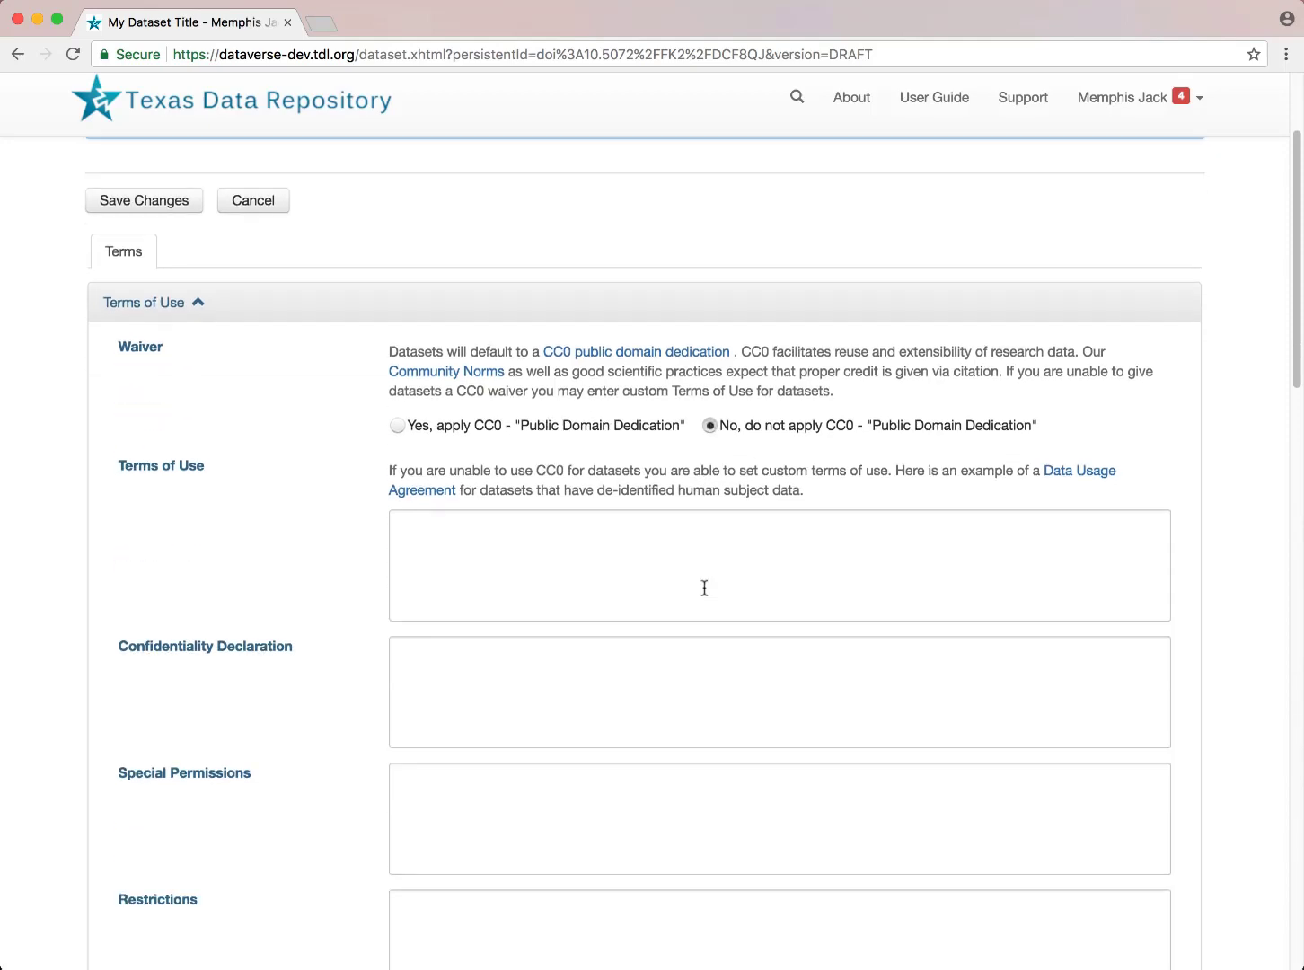
scroll(704, 588, down, 5)
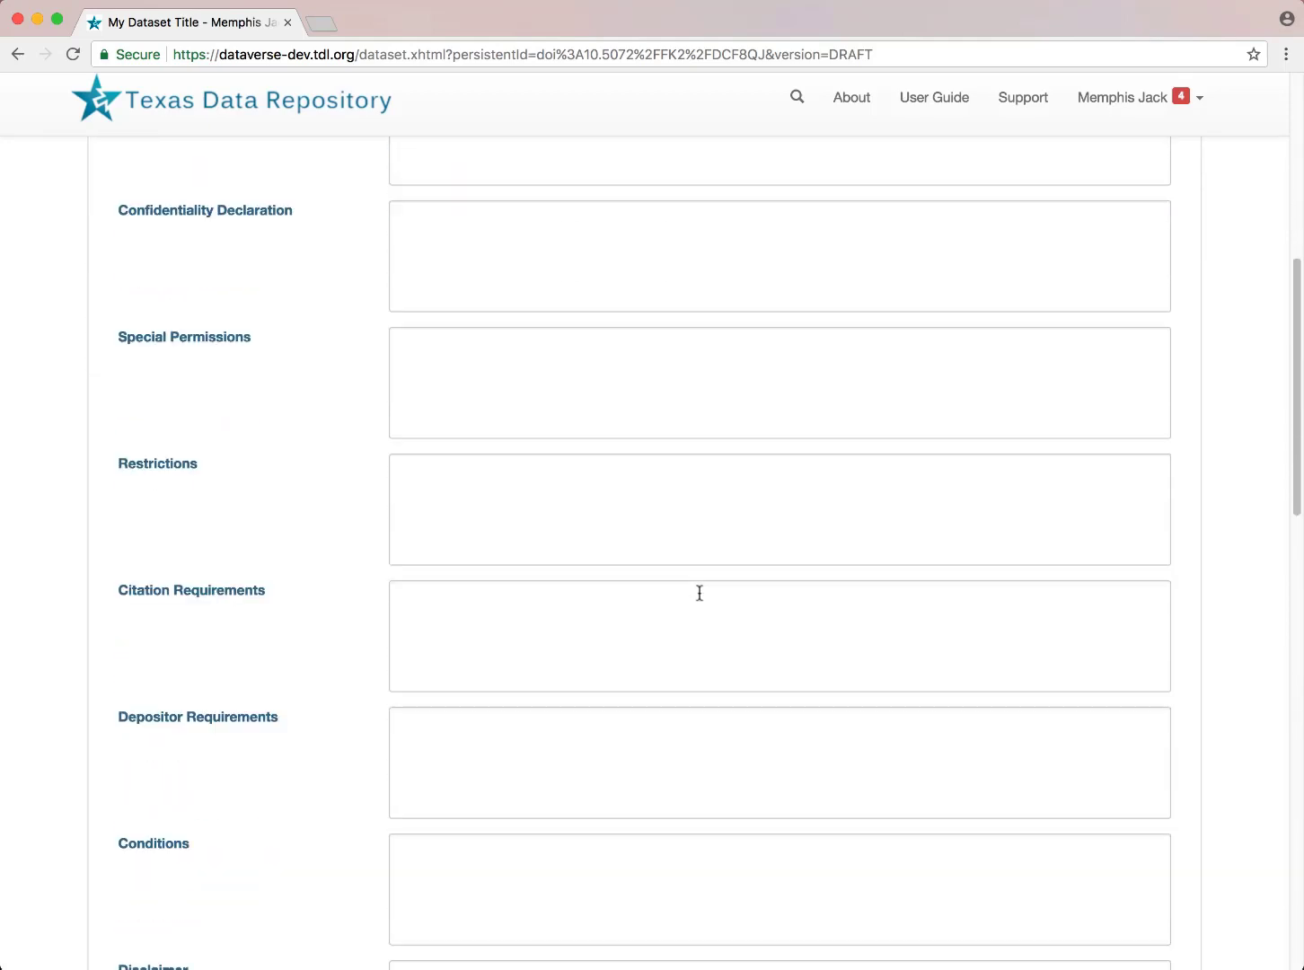
scroll(701, 599, down, 6)
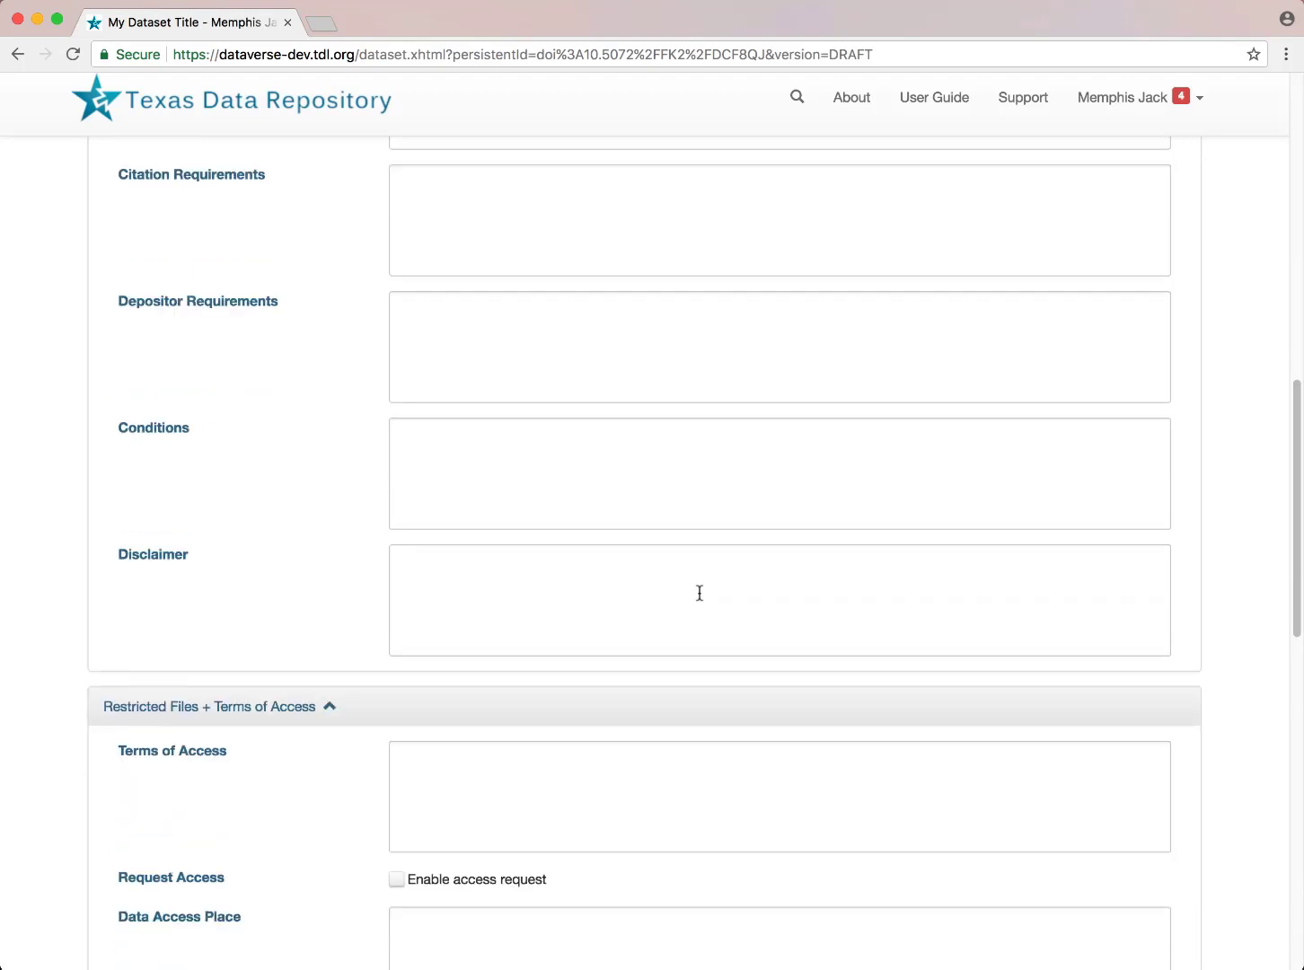
scroll(699, 593, down, 4)
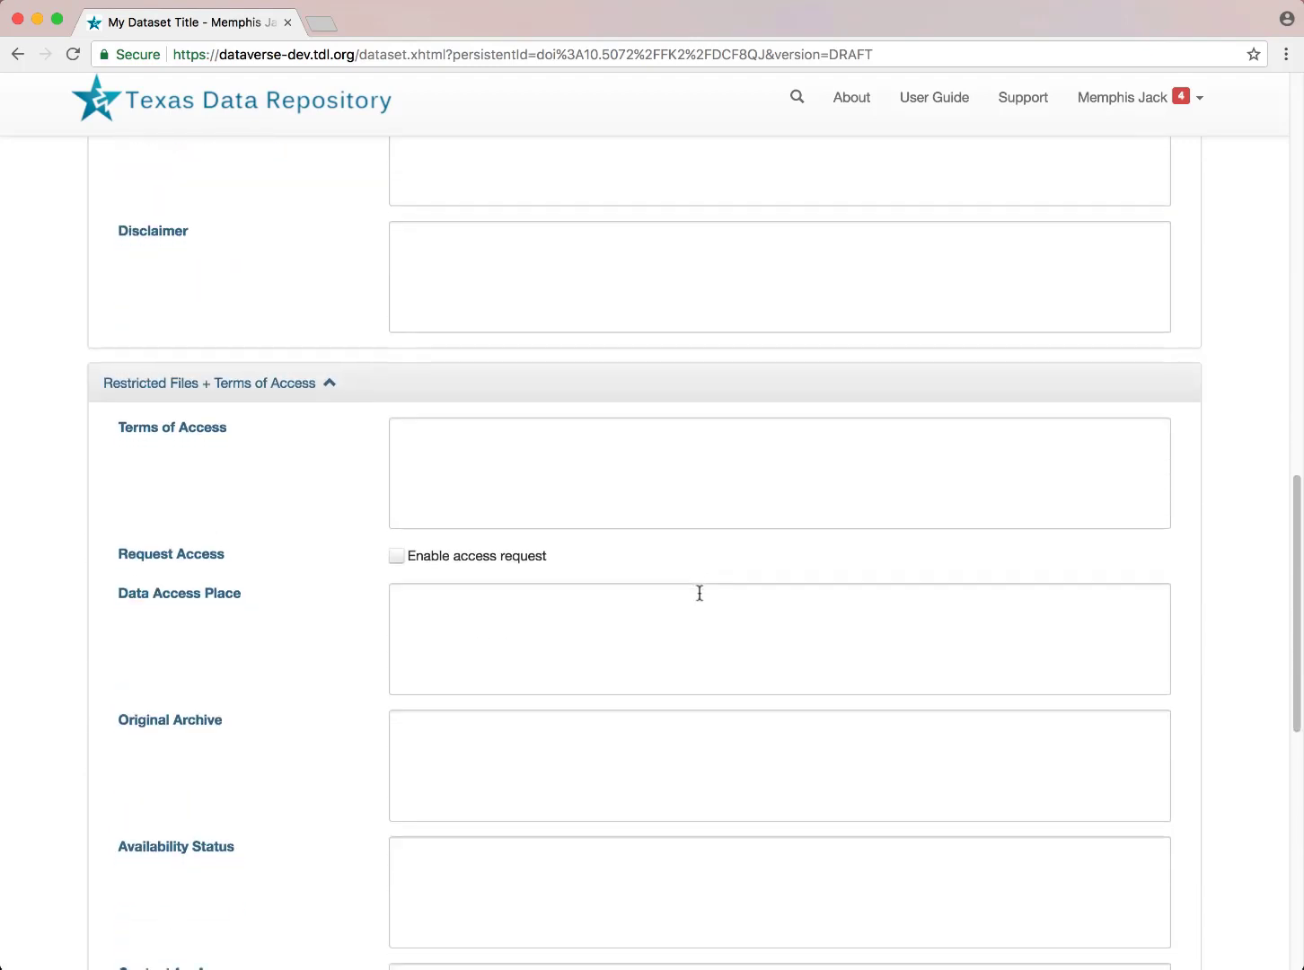
scroll(700, 593, down, 1)
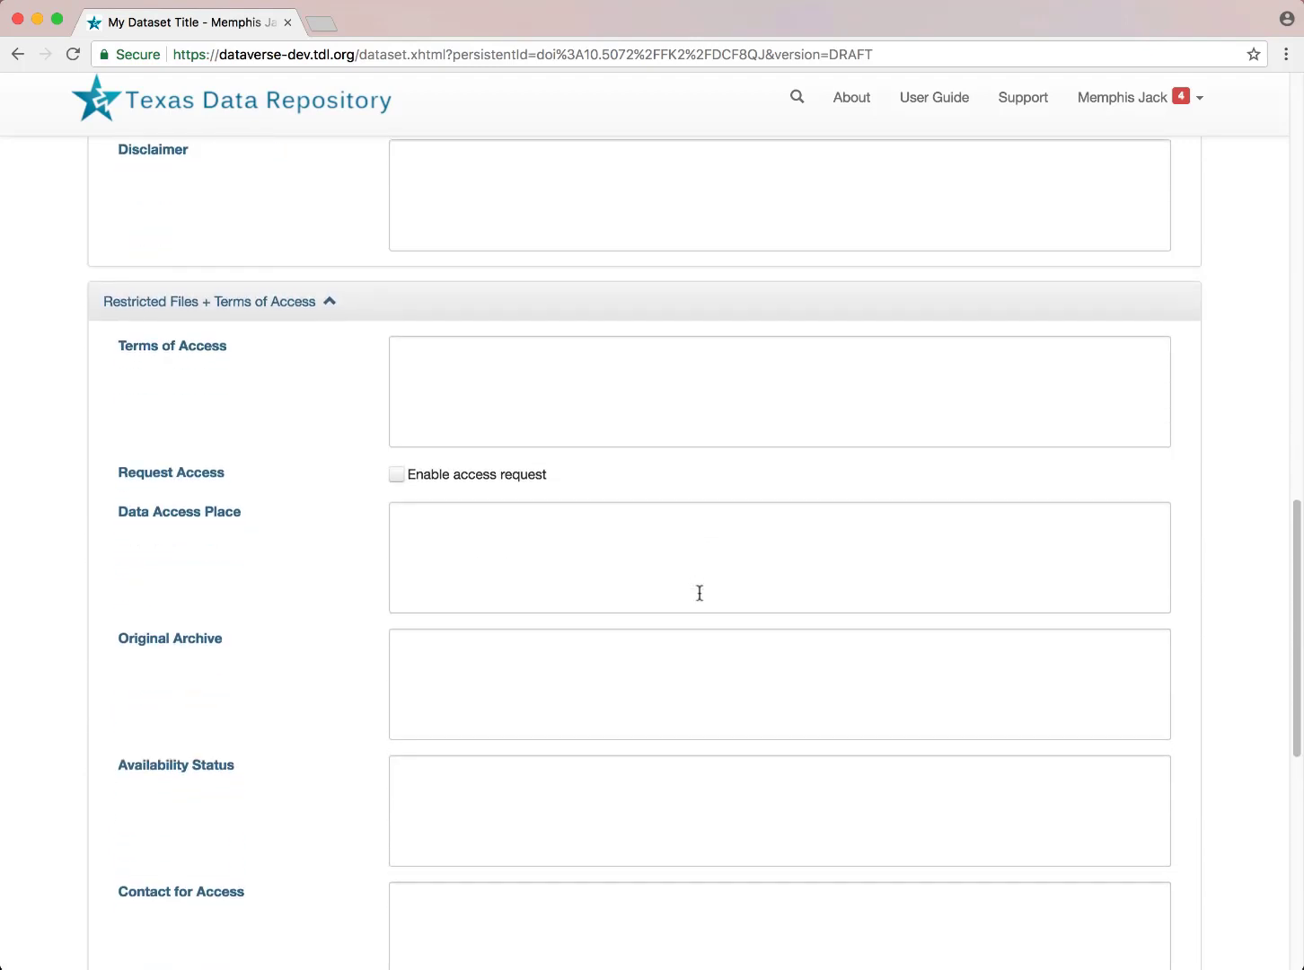
scroll(699, 594, down, 1)
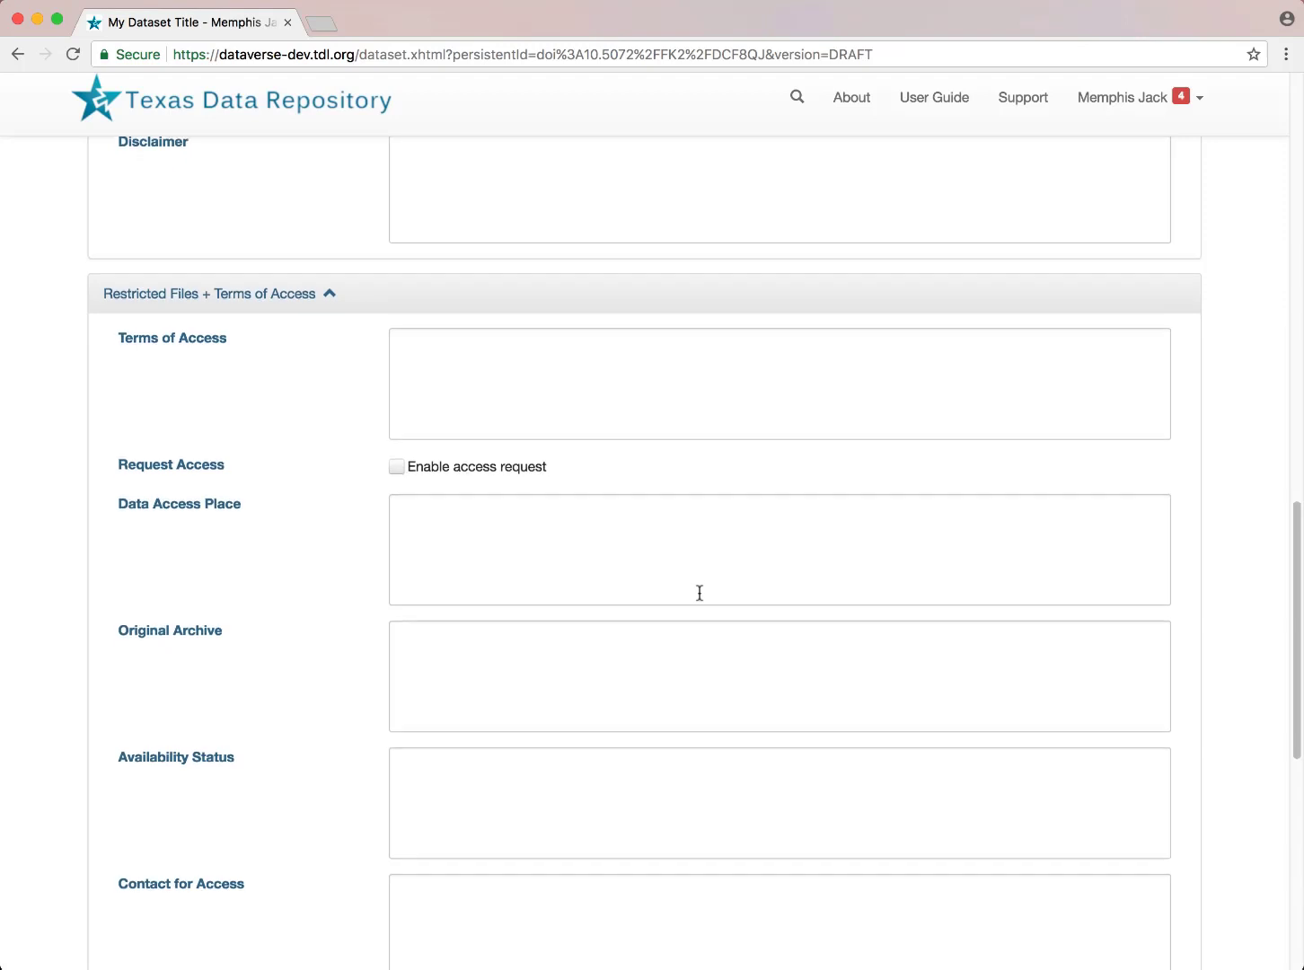
scroll(700, 594, down, 5)
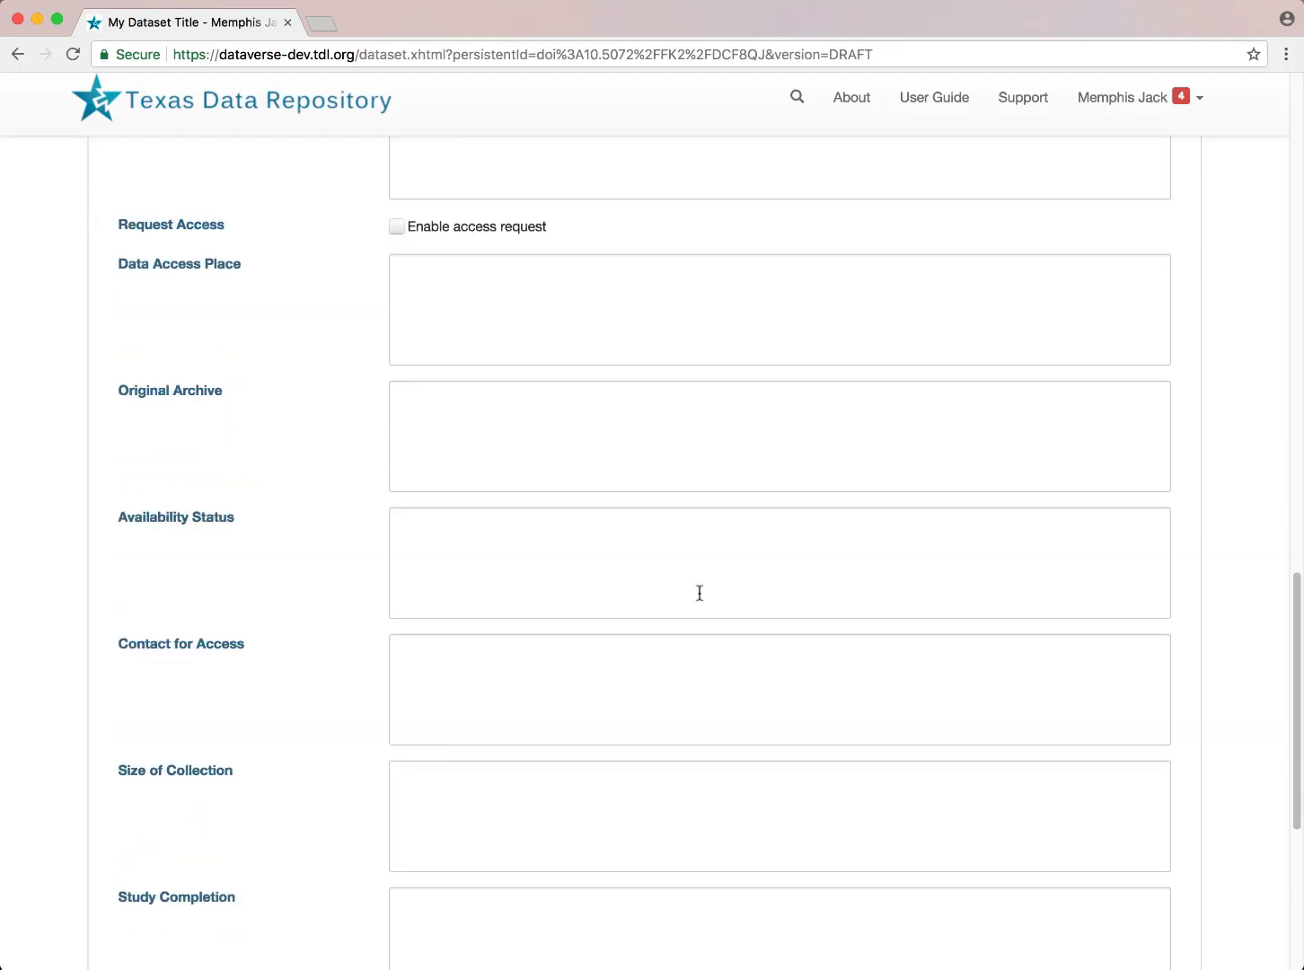
scroll(699, 594, down, 2)
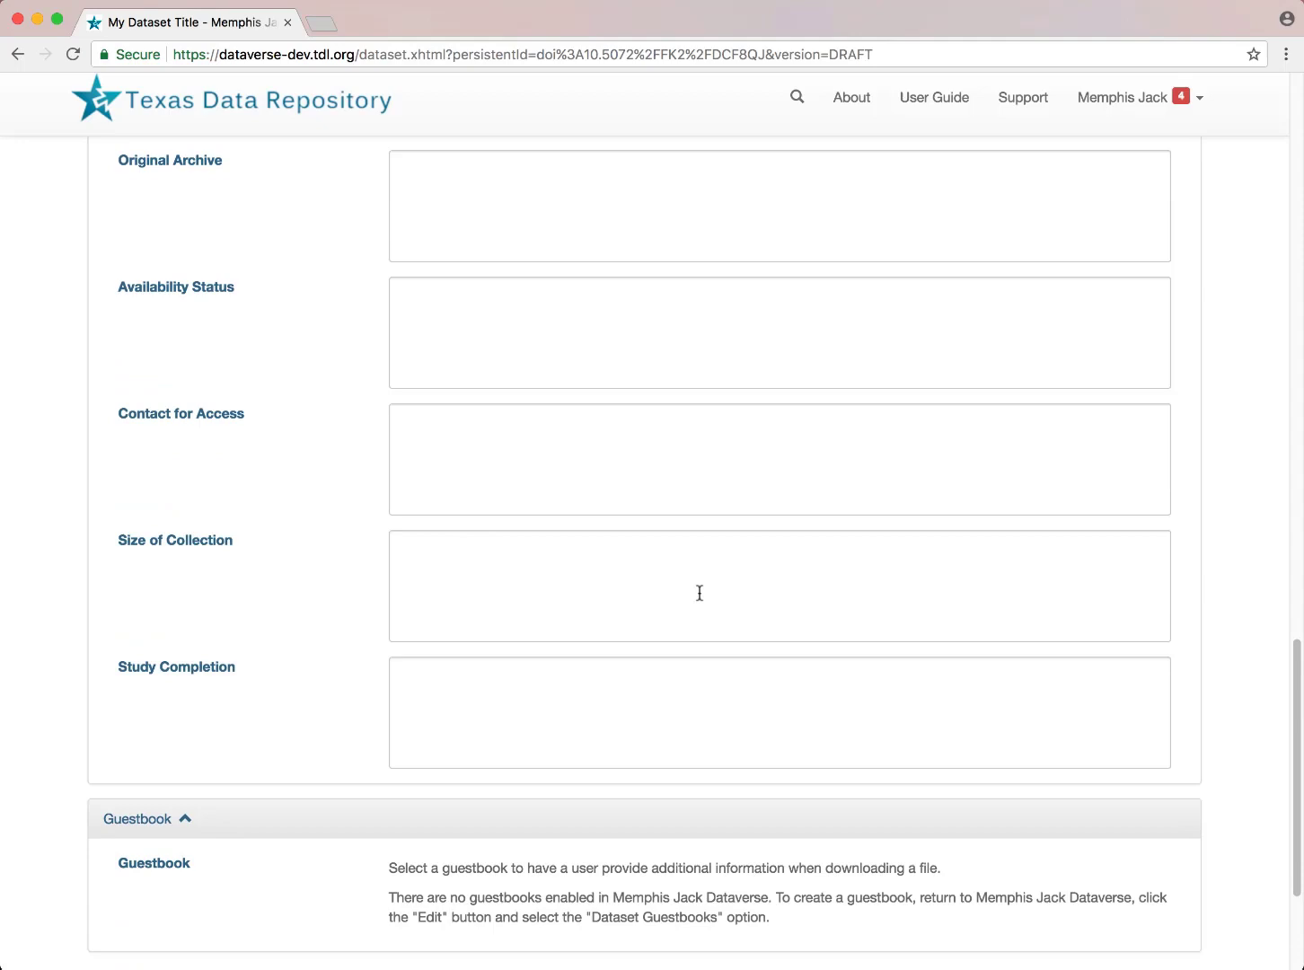
scroll(700, 593, down, 3)
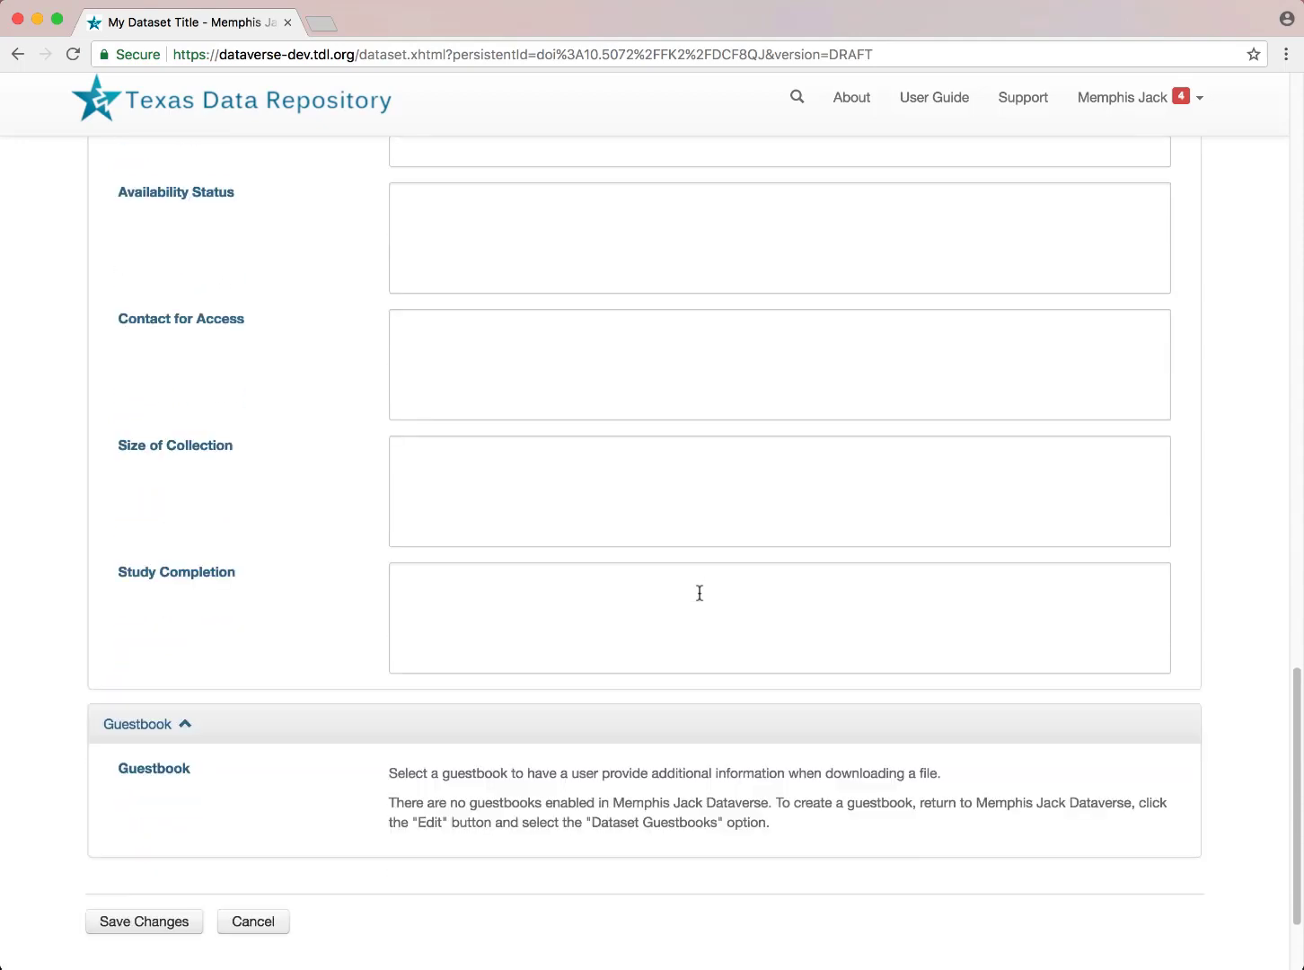
click(178, 846)
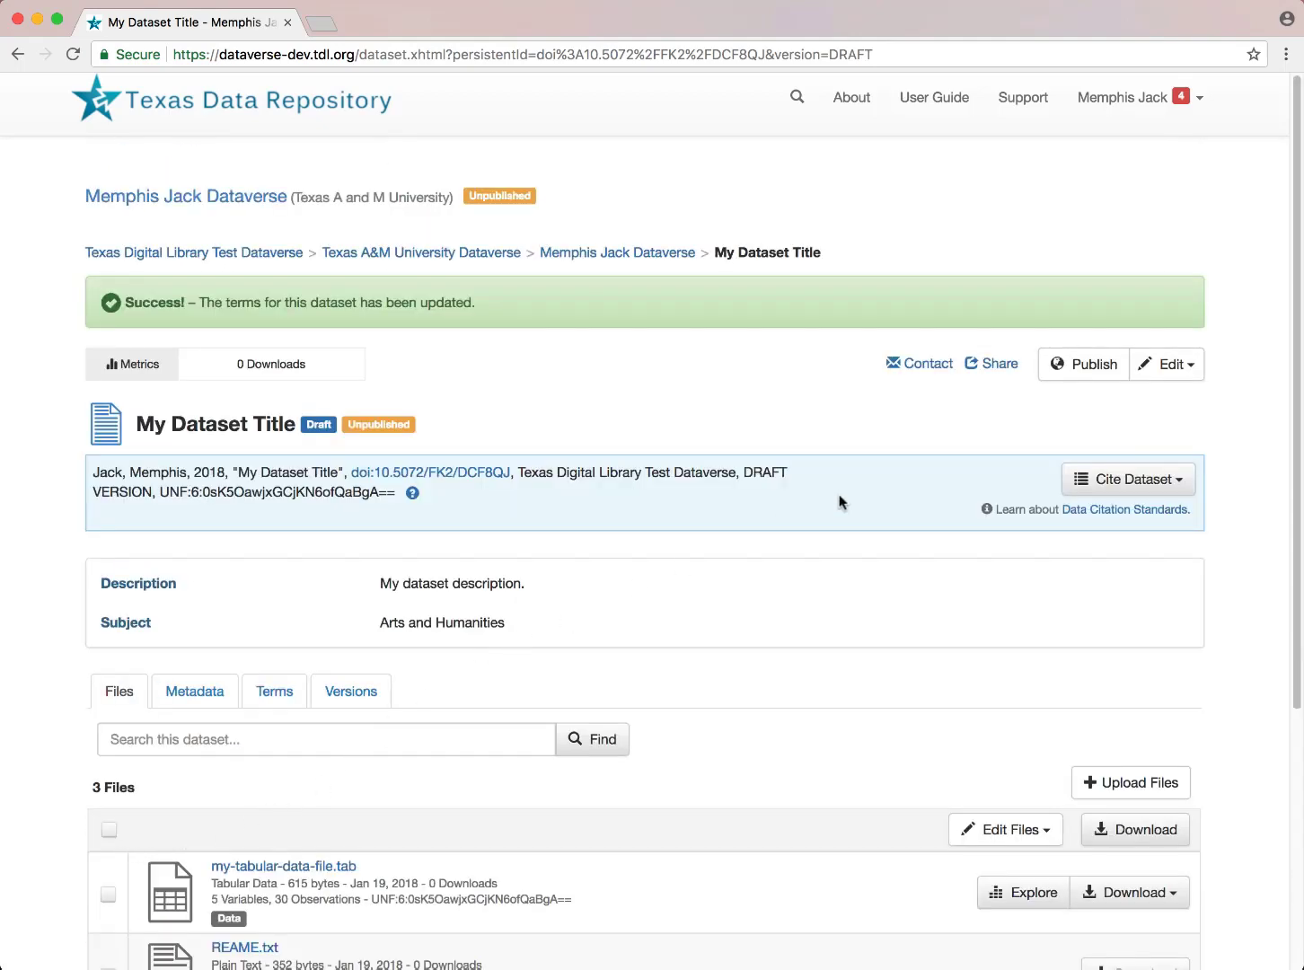
Publish the dataset together with the Memphis Jack Dataverse as Version 1.0
click(1068, 373)
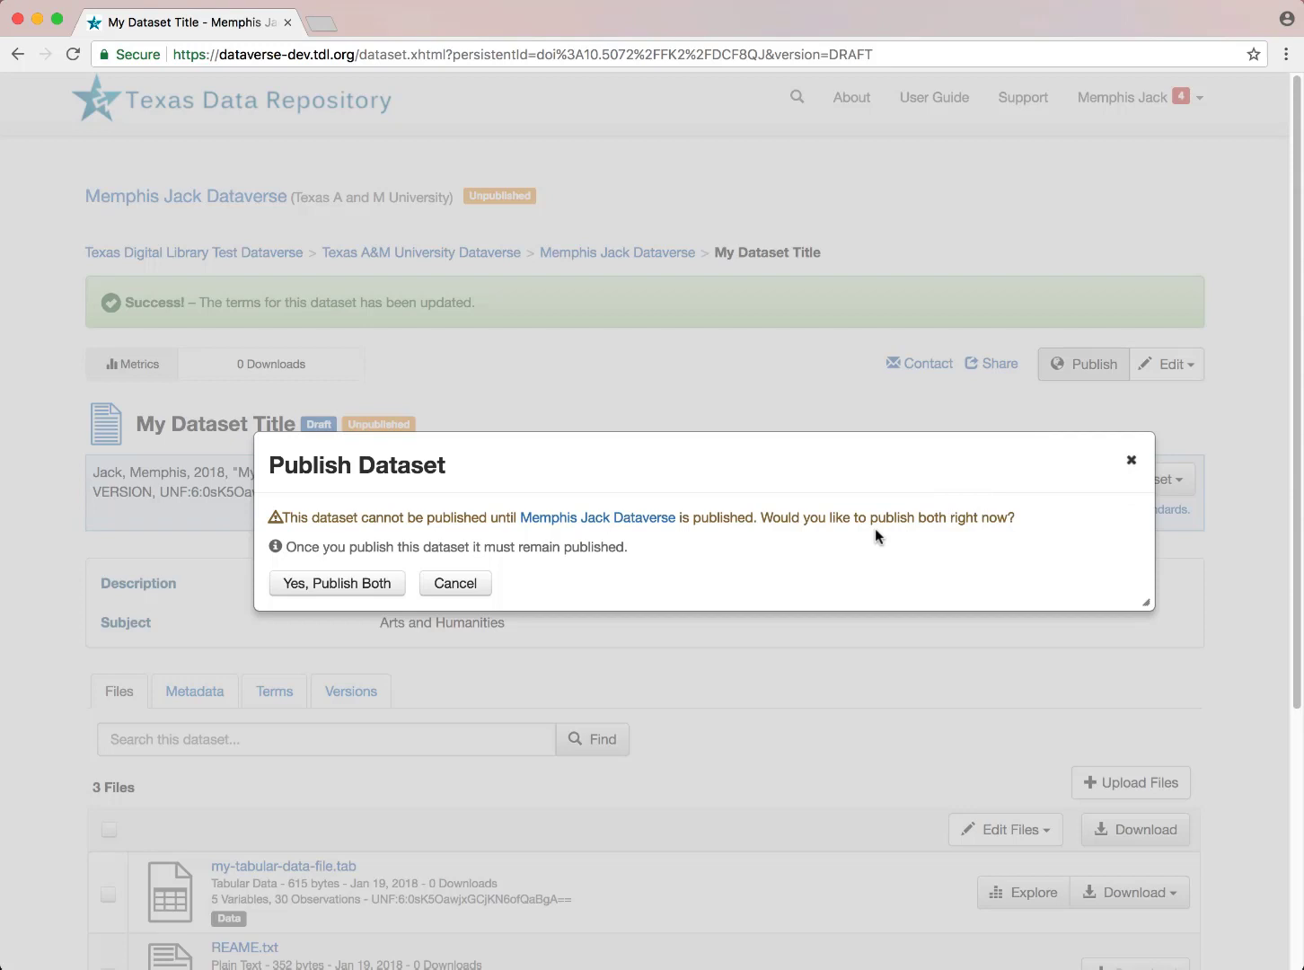
click(309, 584)
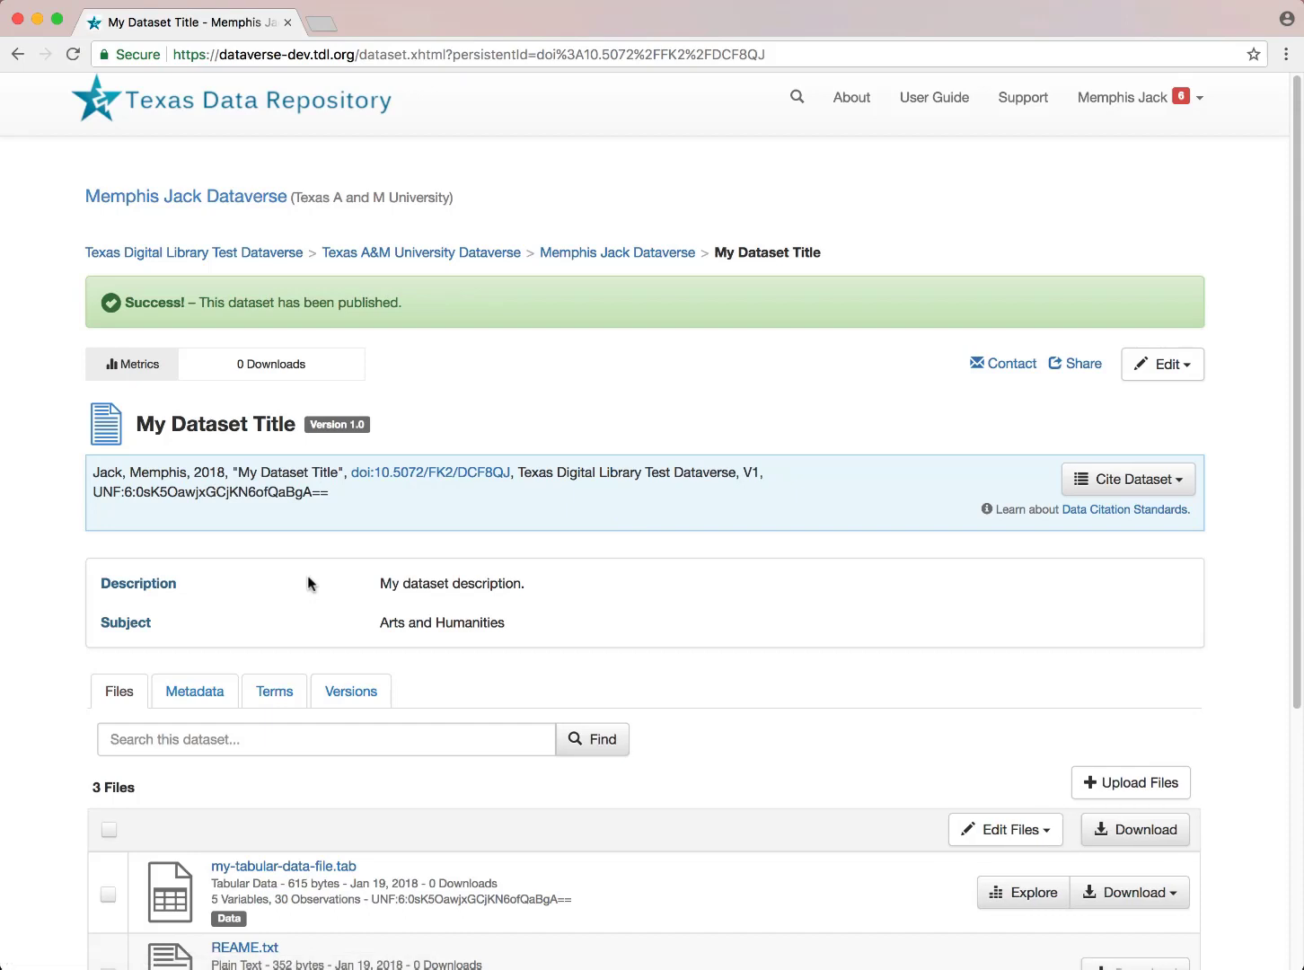
Go to the Memphis Jack Dataverse page from the breadcrumb trail
click(573, 256)
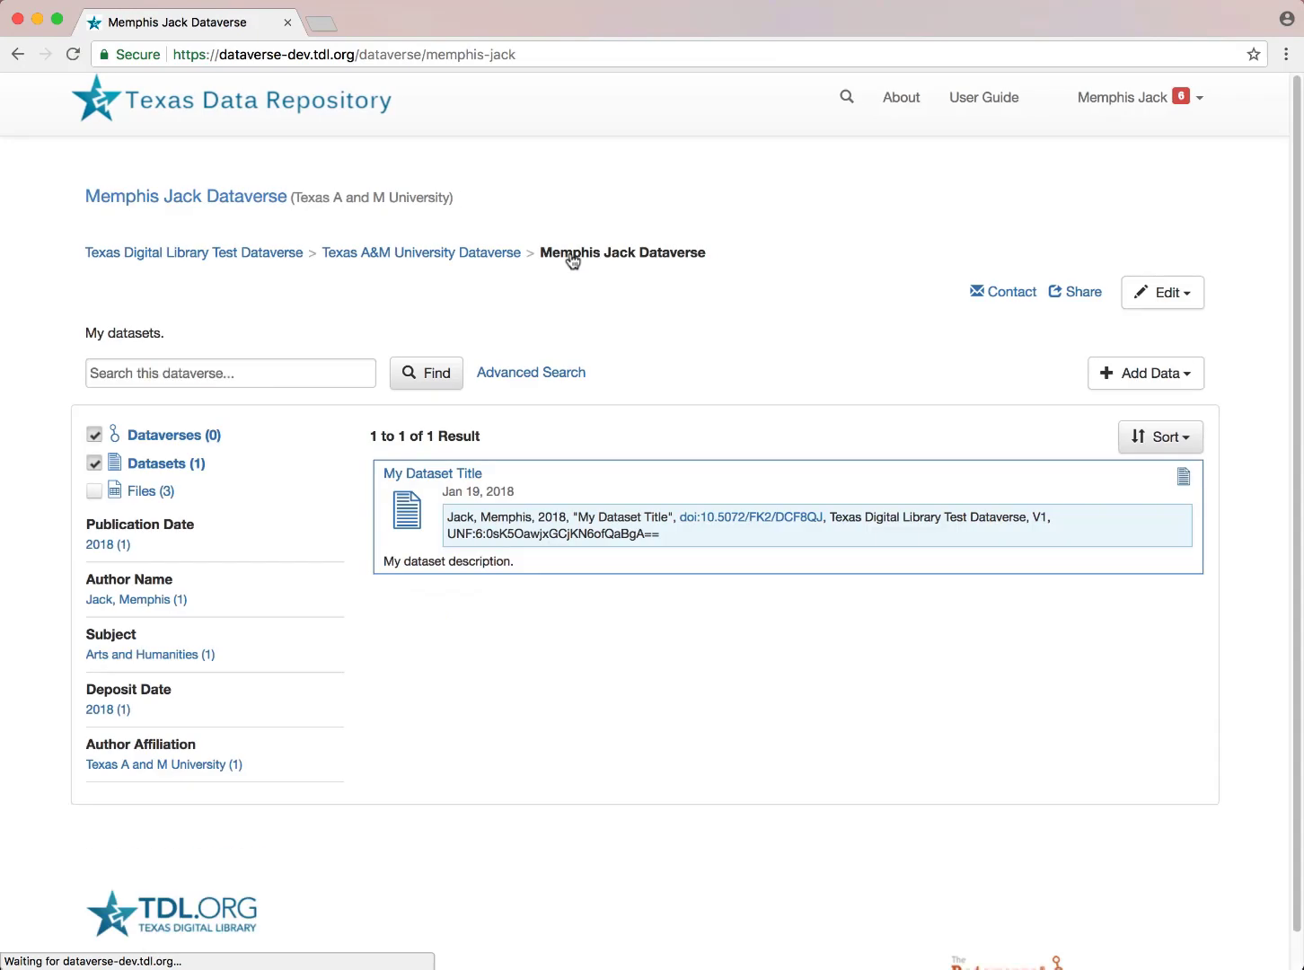